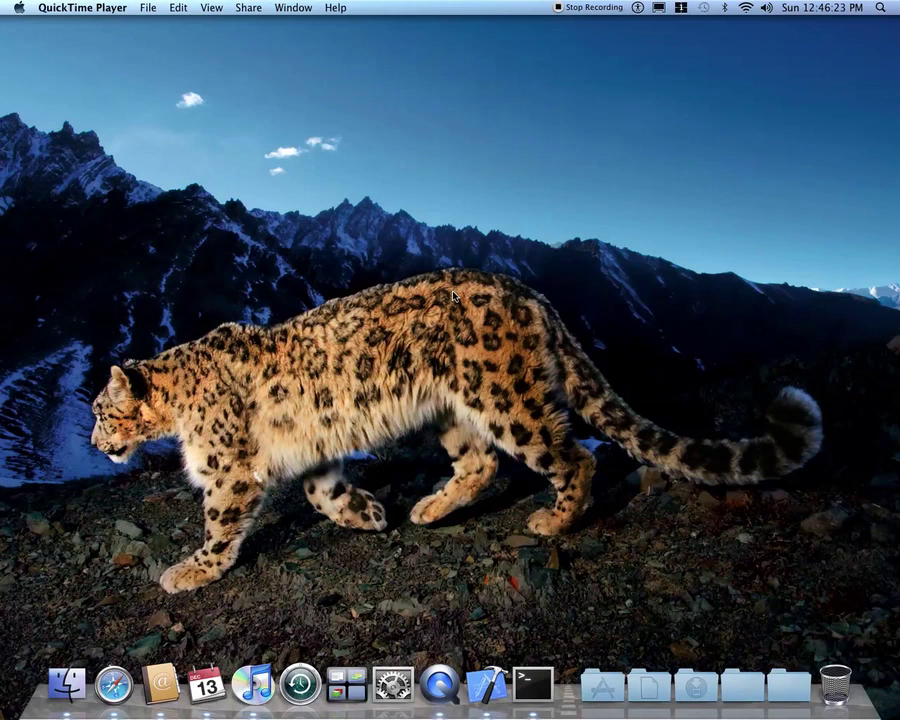
Create a new folder on the desktop and rename it myFramework
right_click(393, 274)
left_click(402, 281)
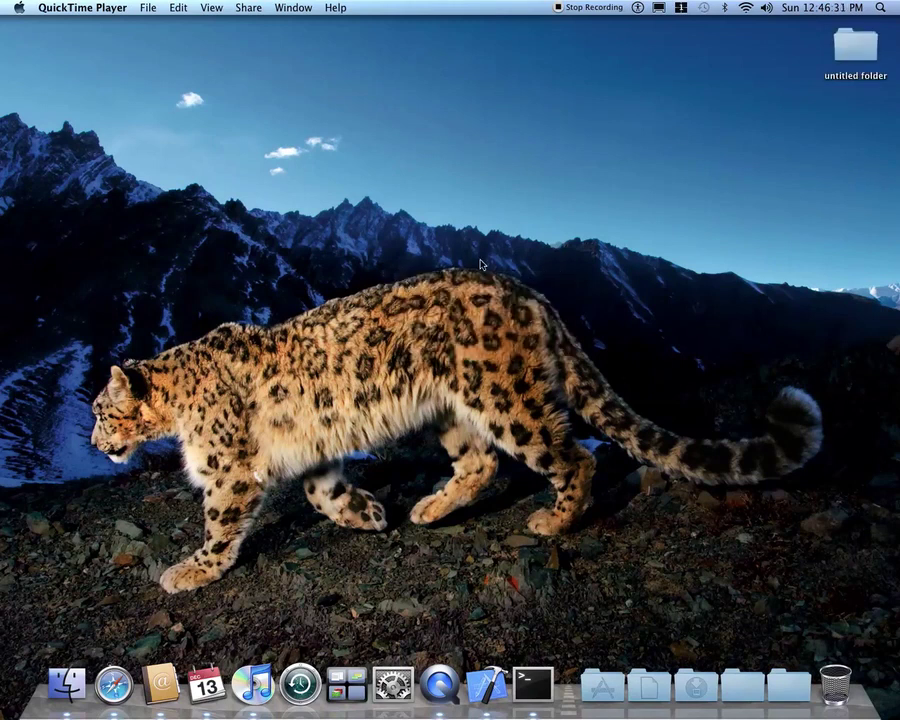
right_click(853, 53)
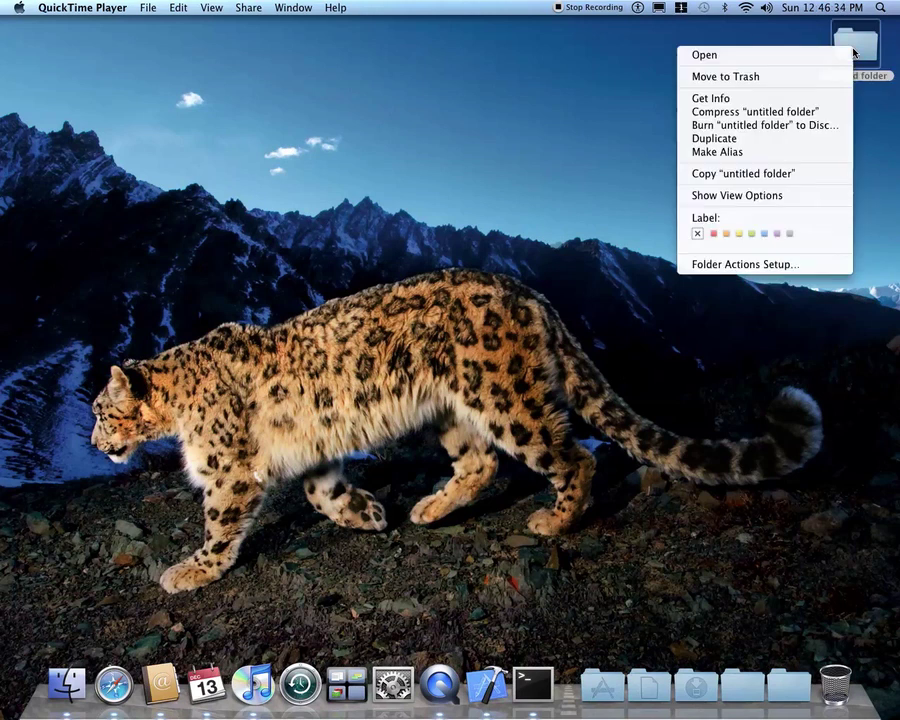
left_click(765, 99)
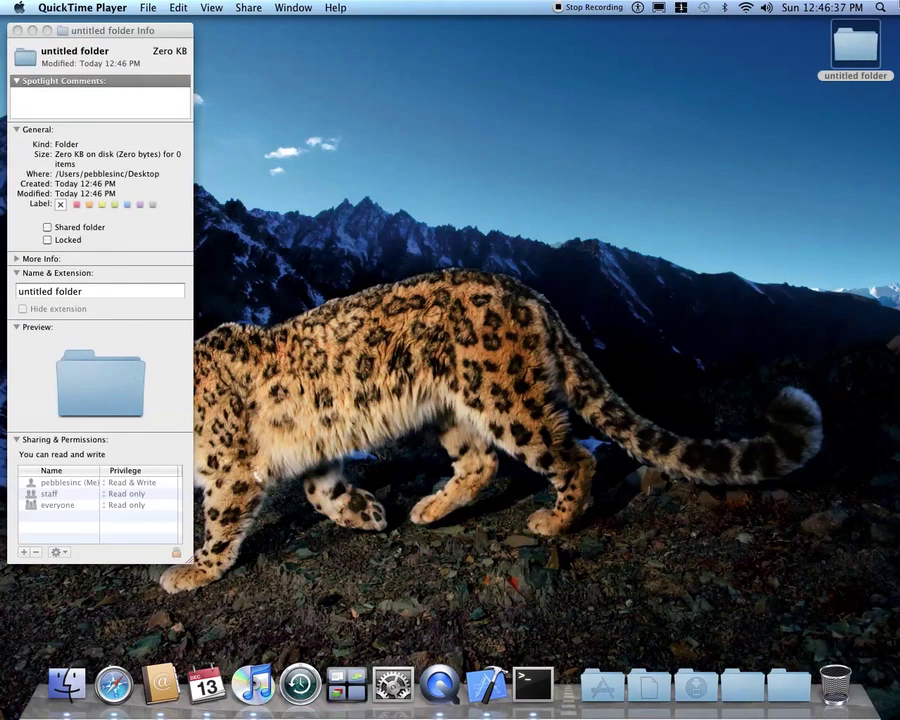
left_click(84, 298)
key("BackSpace")
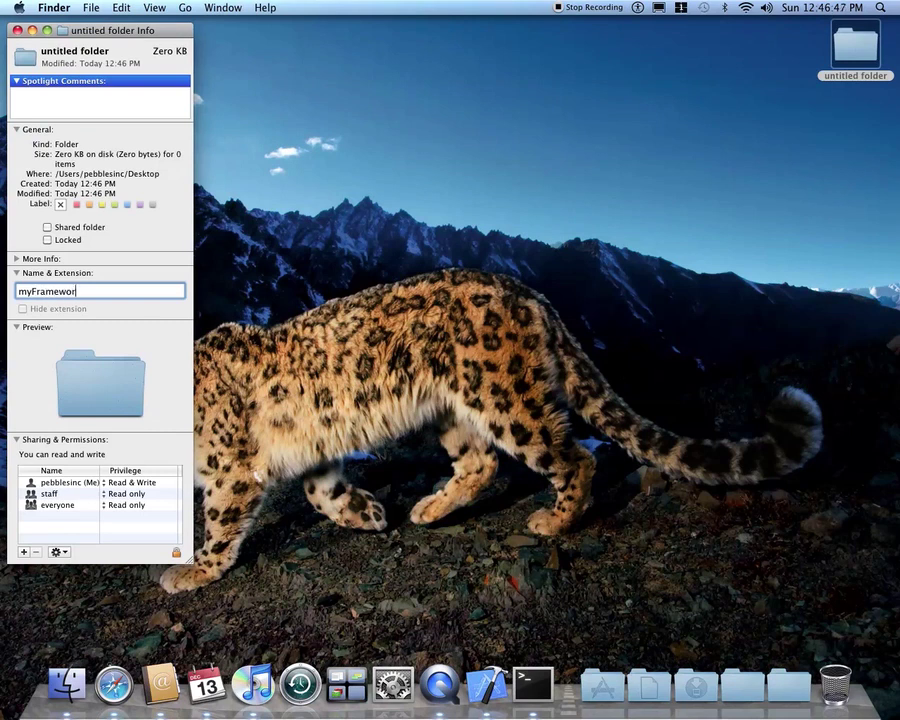
key("Return")
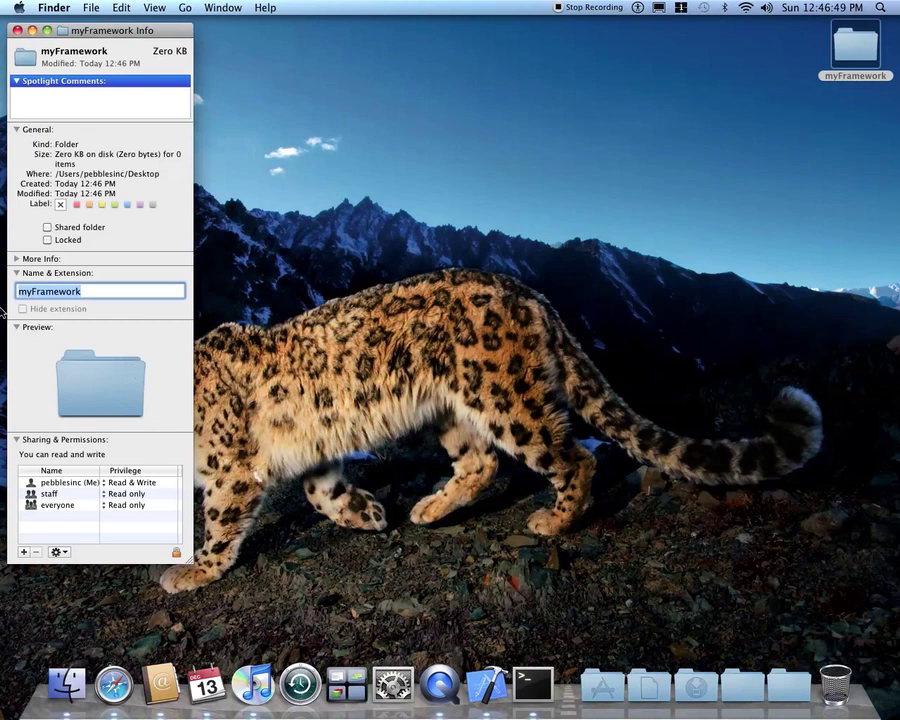
left_click(16, 31)
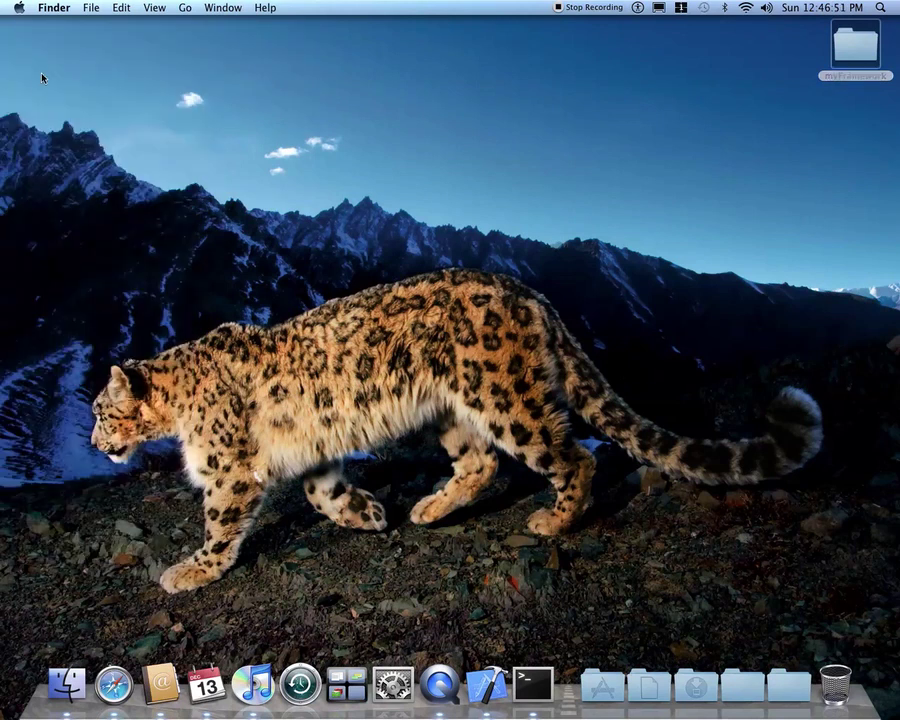
left_click(832, 159)
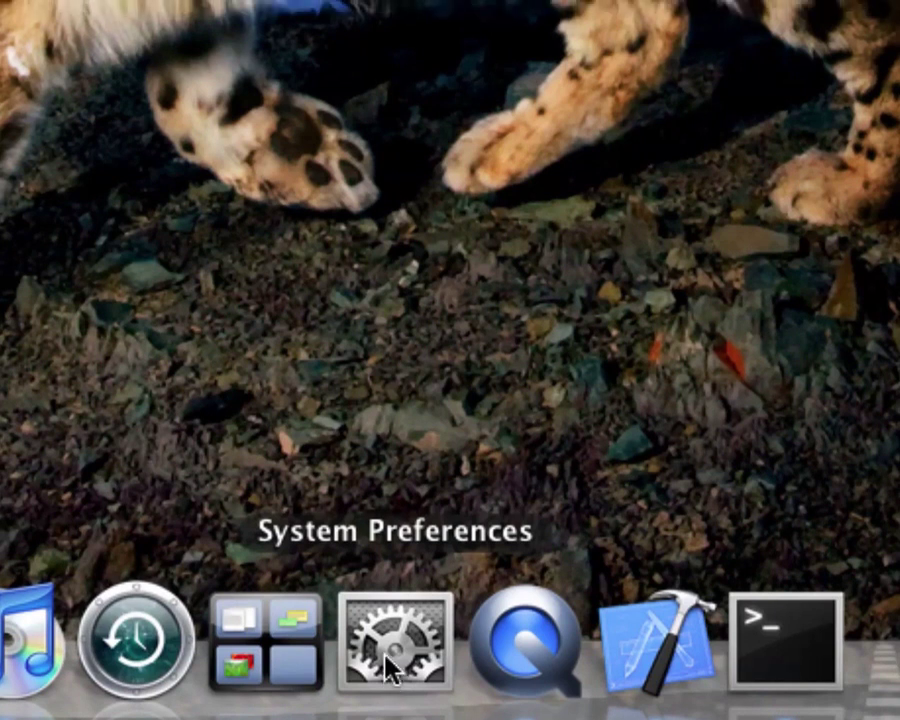
Switch to System Preferences and show the desktop picture settings under Desktop & Screen Saver
left_click(388, 672)
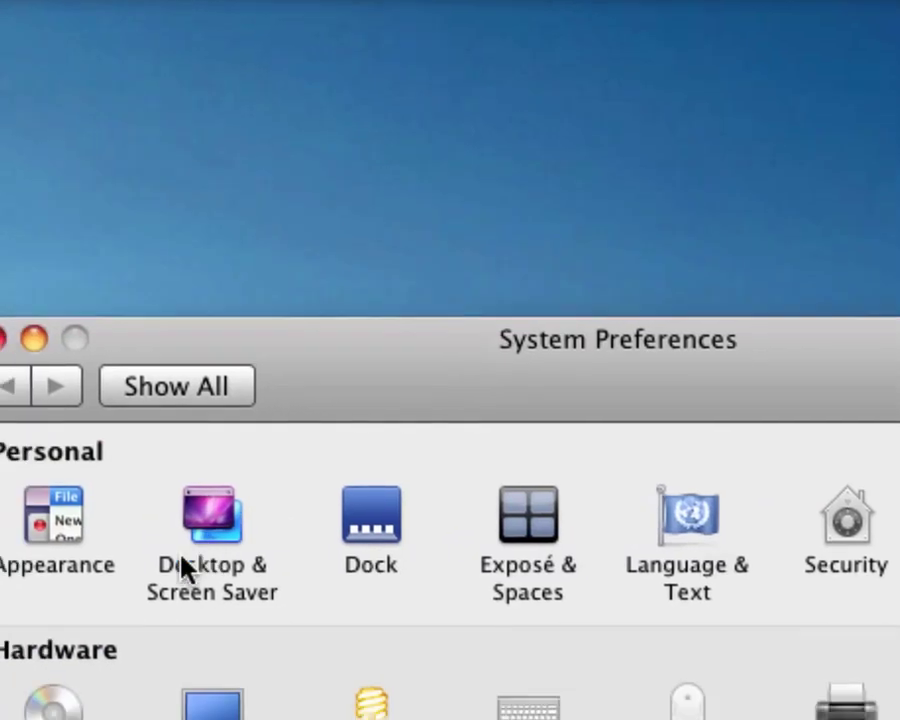
left_click(205, 520)
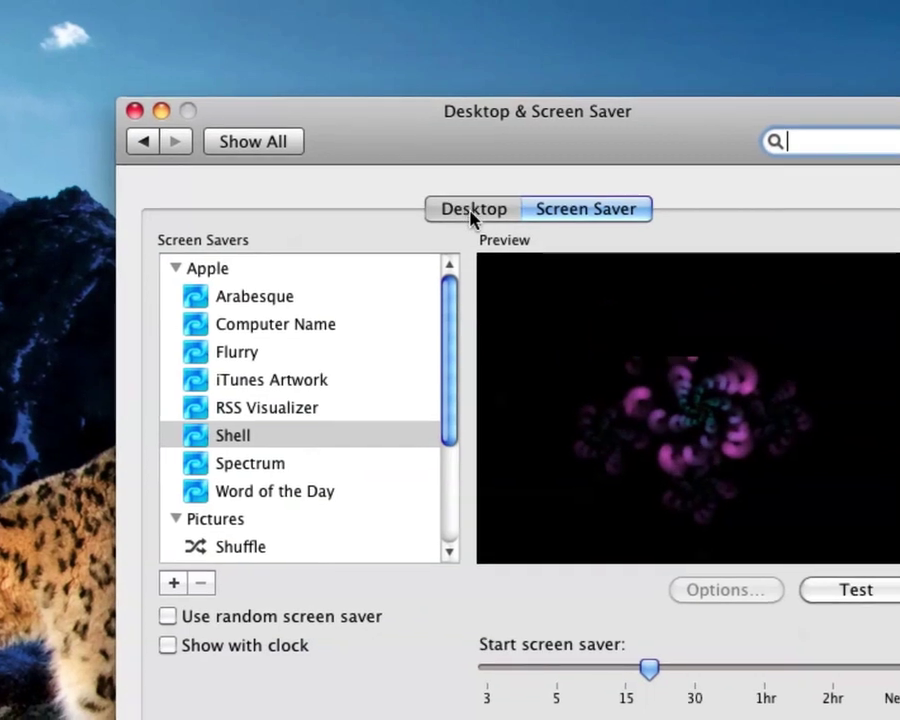
left_click(470, 216)
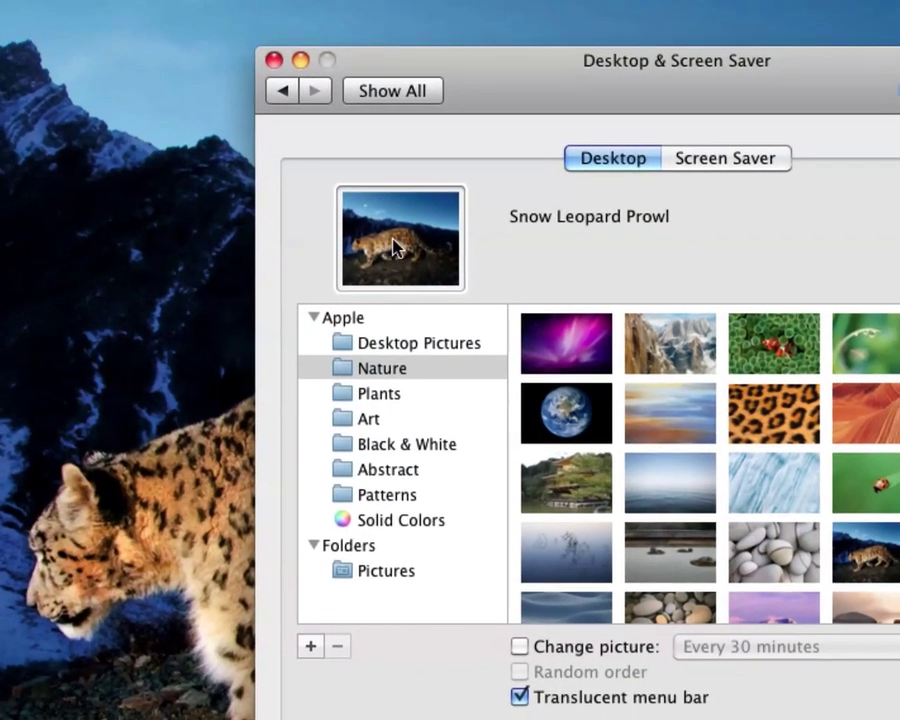
Set the Aurora nature picture as the desktop picture and copy its preview image into the myFramework folder
left_click(395, 248)
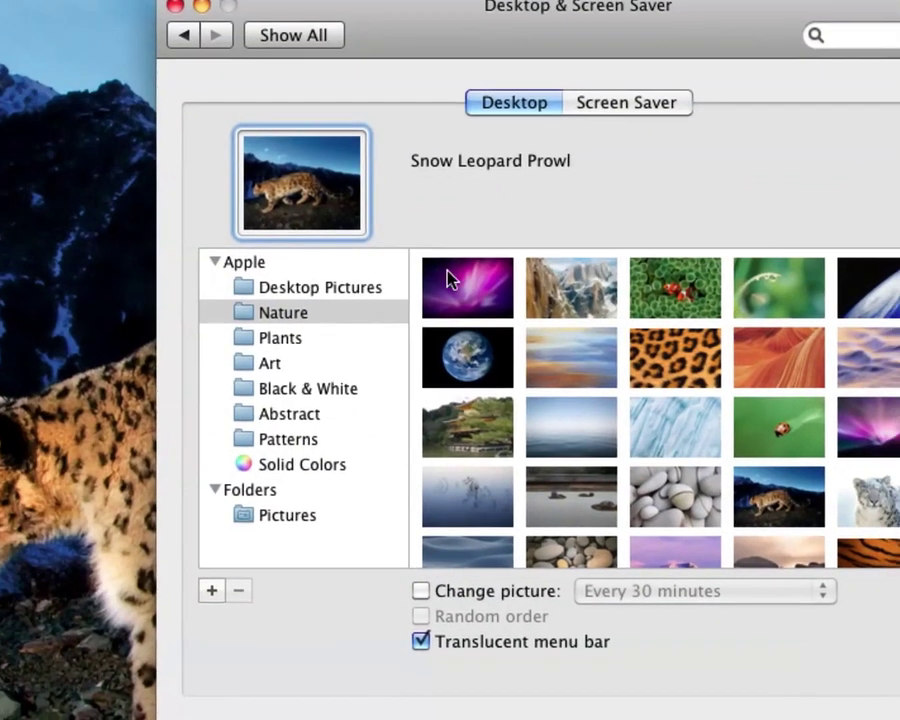
left_click(449, 279)
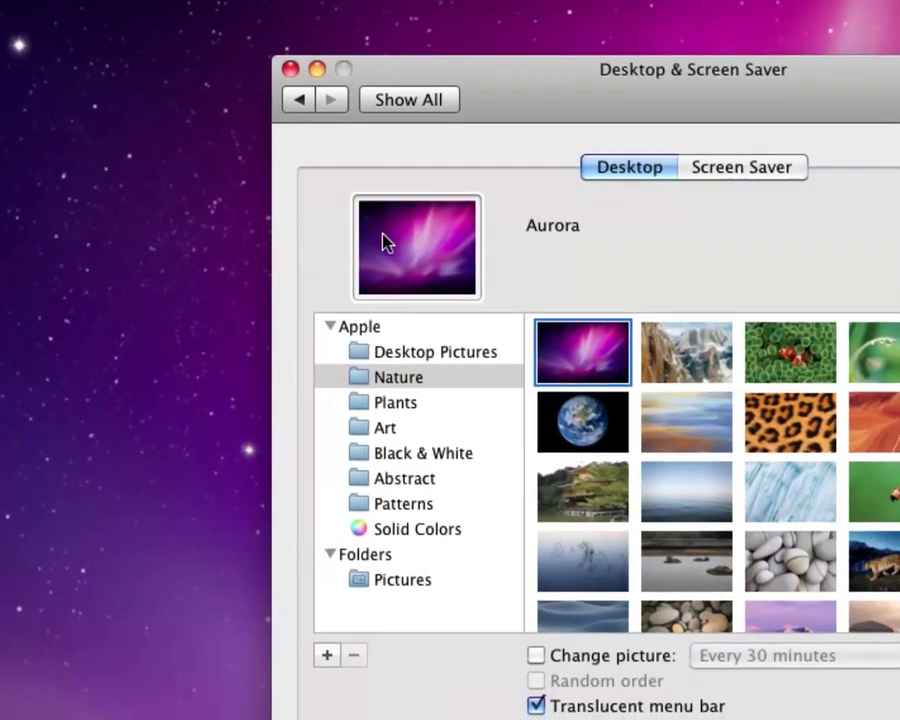
left_click_drag(387, 243, 899, 0)
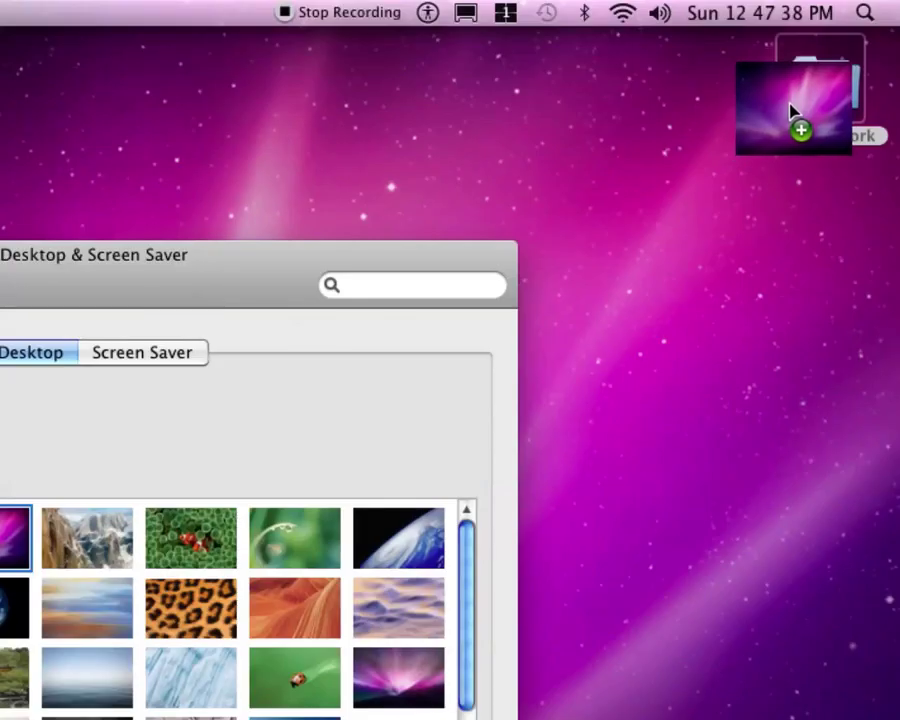
left_click_drag(792, 110, 800, 94)
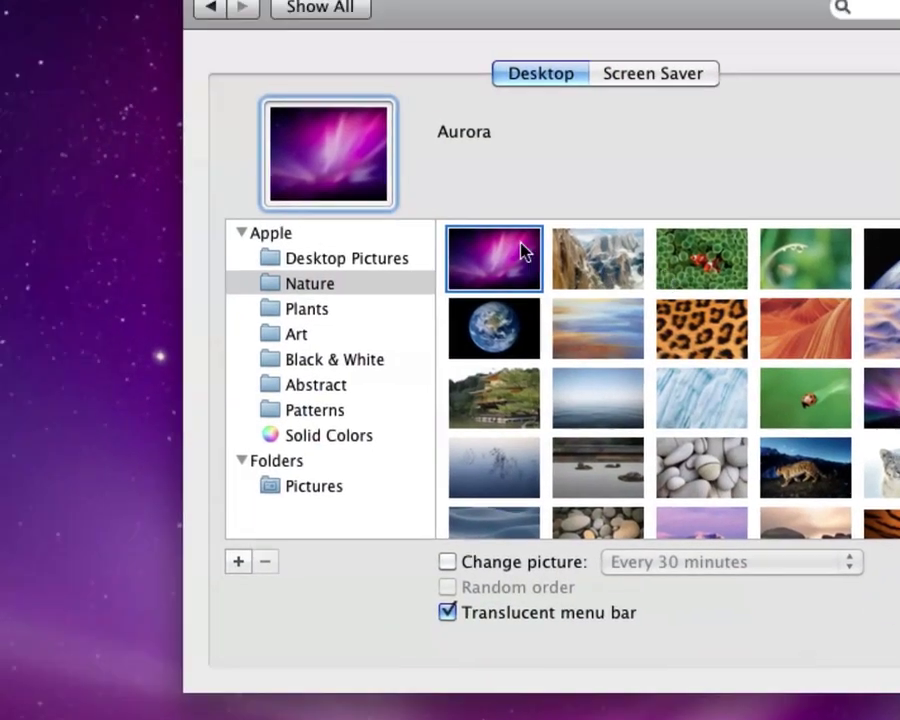
Choose the Cirques and Clown Fish desktop pictures in turn, copying each preview image into the myFramework folder
left_click(541, 279)
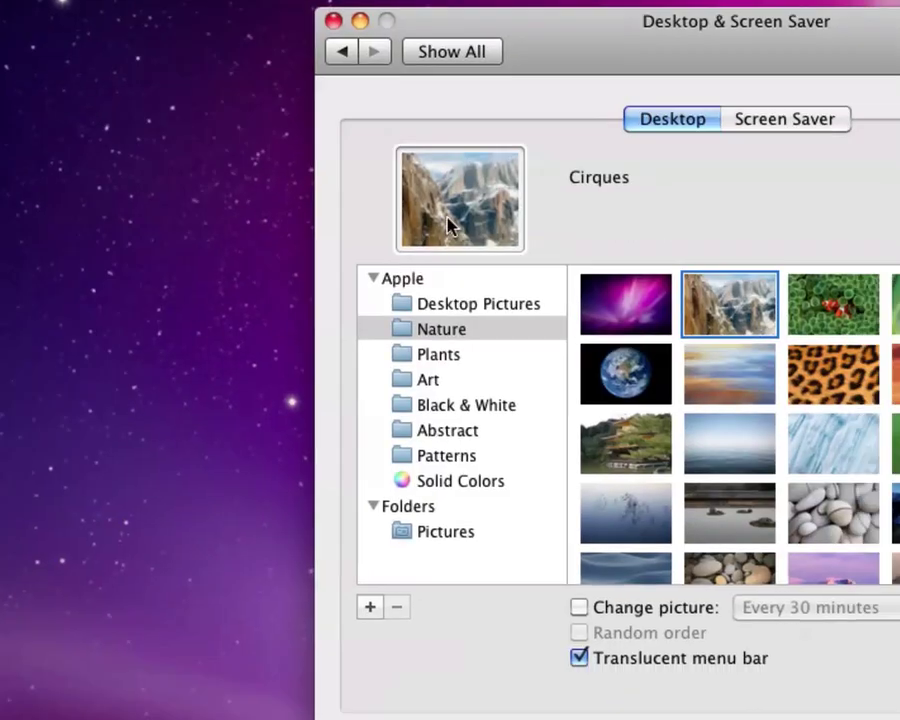
left_click_drag(300, 150, 899, 0)
left_click_drag(800, 150, 825, 13)
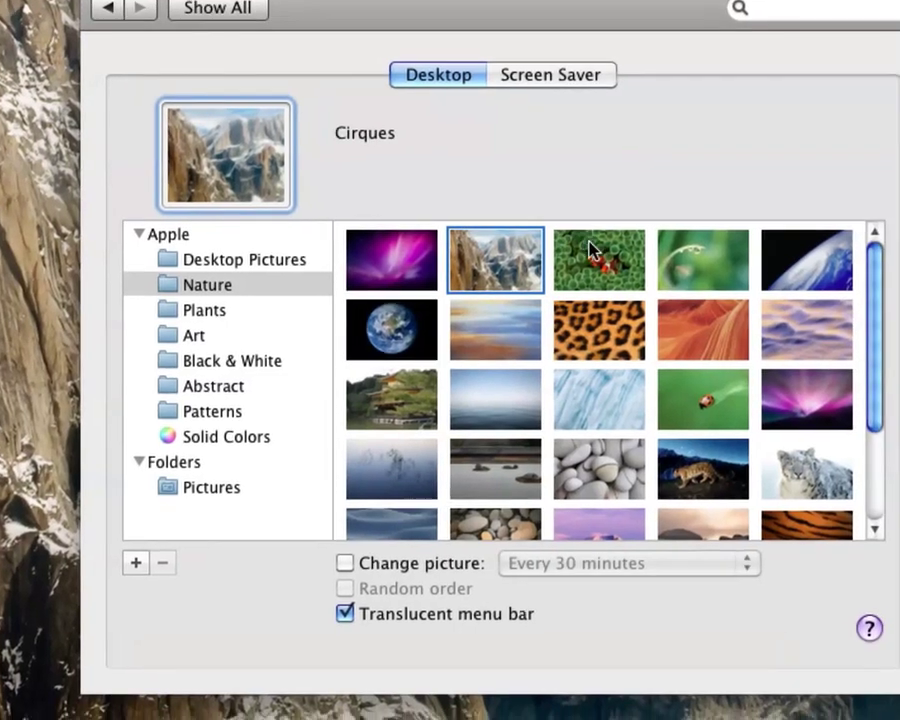
left_click(191, 525)
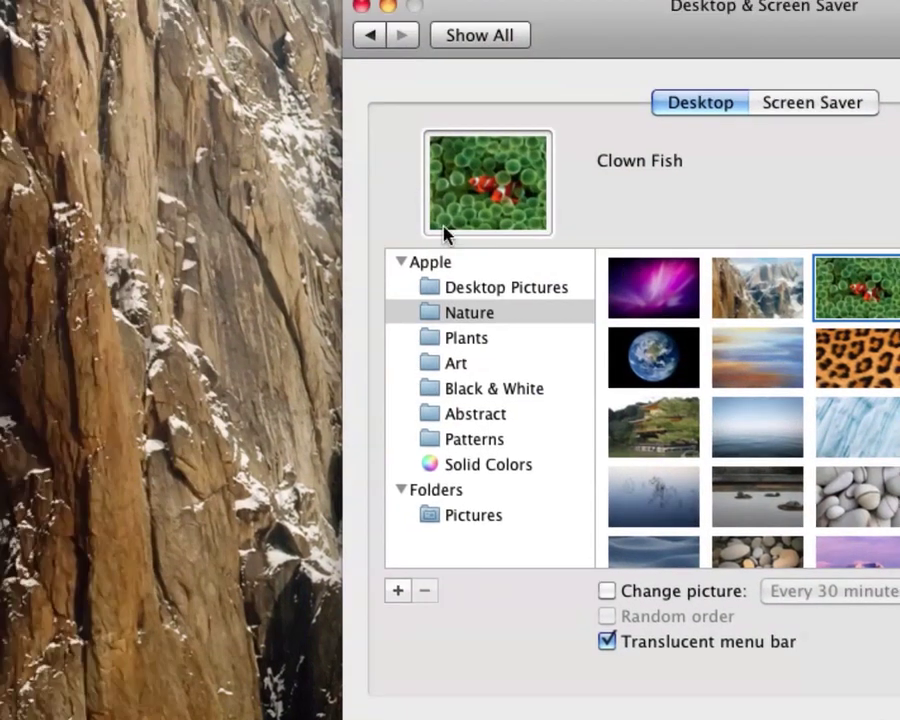
left_click_drag(458, 228, 899, 0)
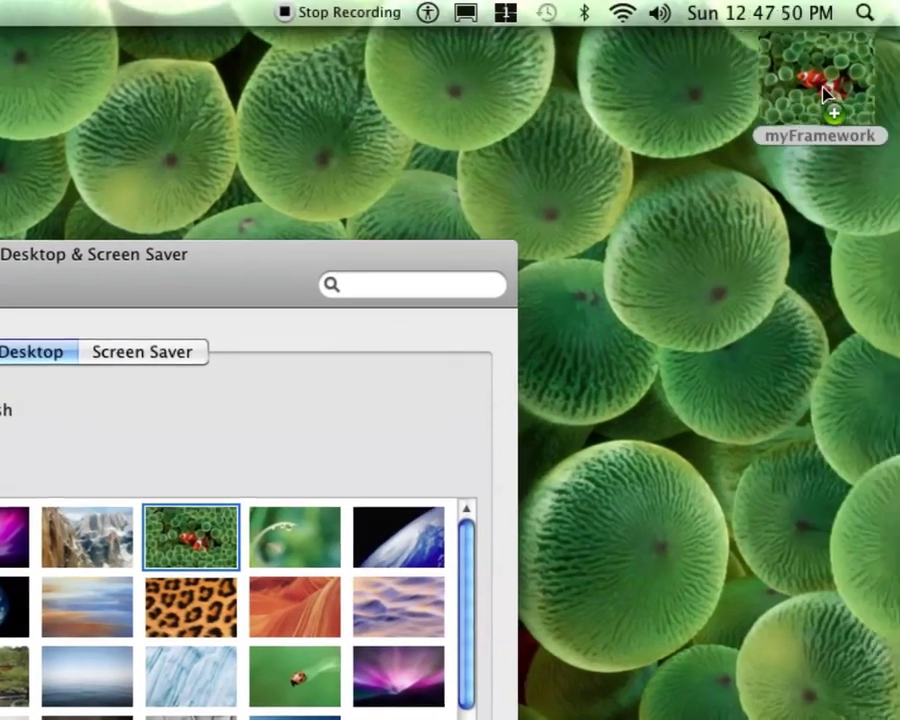
left_click_drag(825, 93, 822, 95)
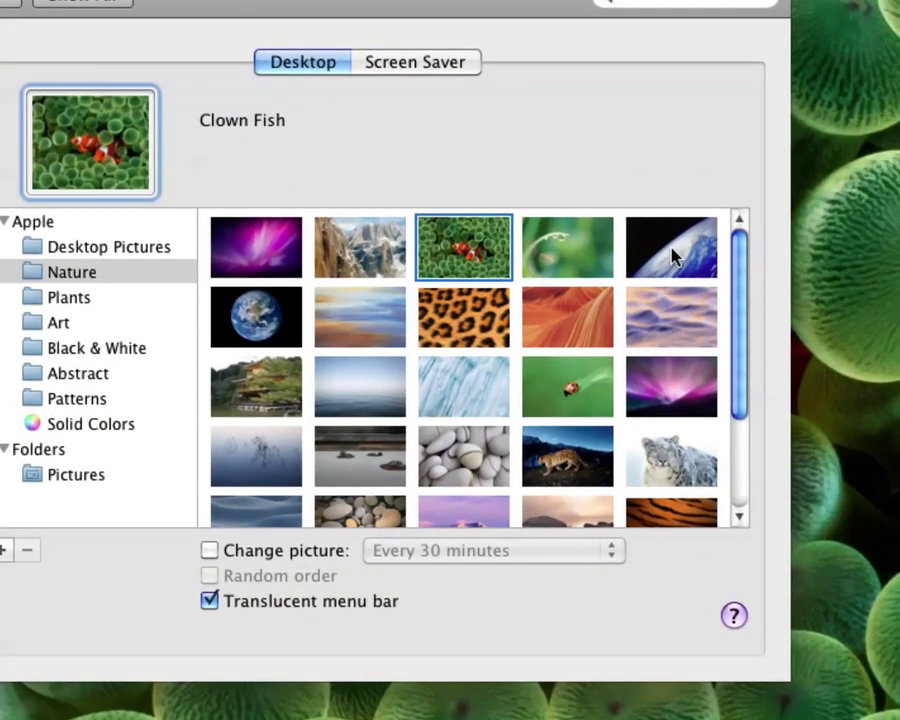
Choose the Earth Horizon and Earth desktop pictures in turn, copying each preview image into the myFramework folder
left_click(672, 257)
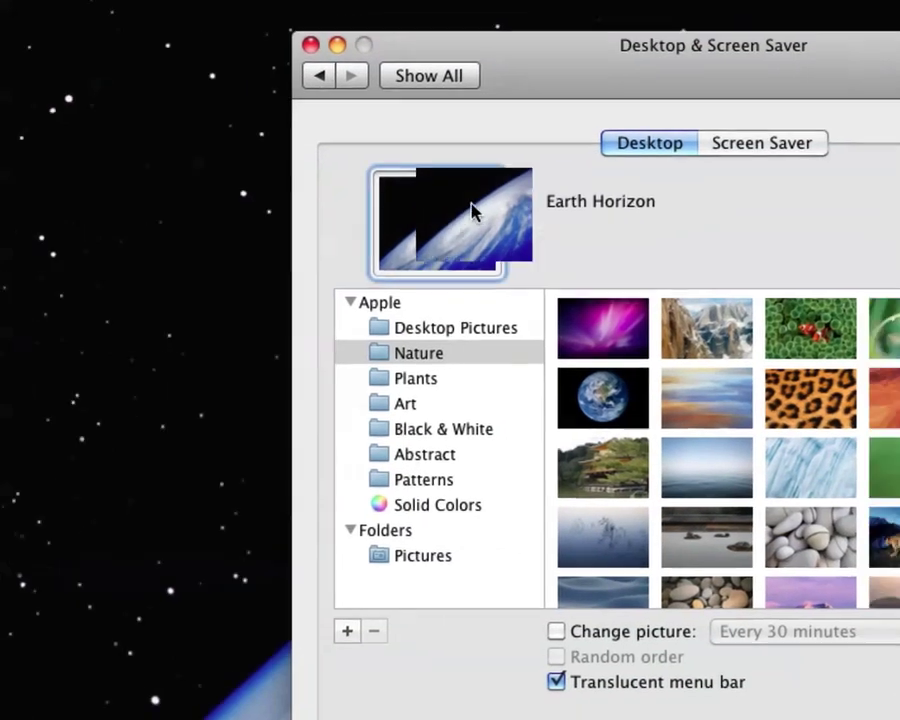
left_click_drag(472, 211, 899, 0)
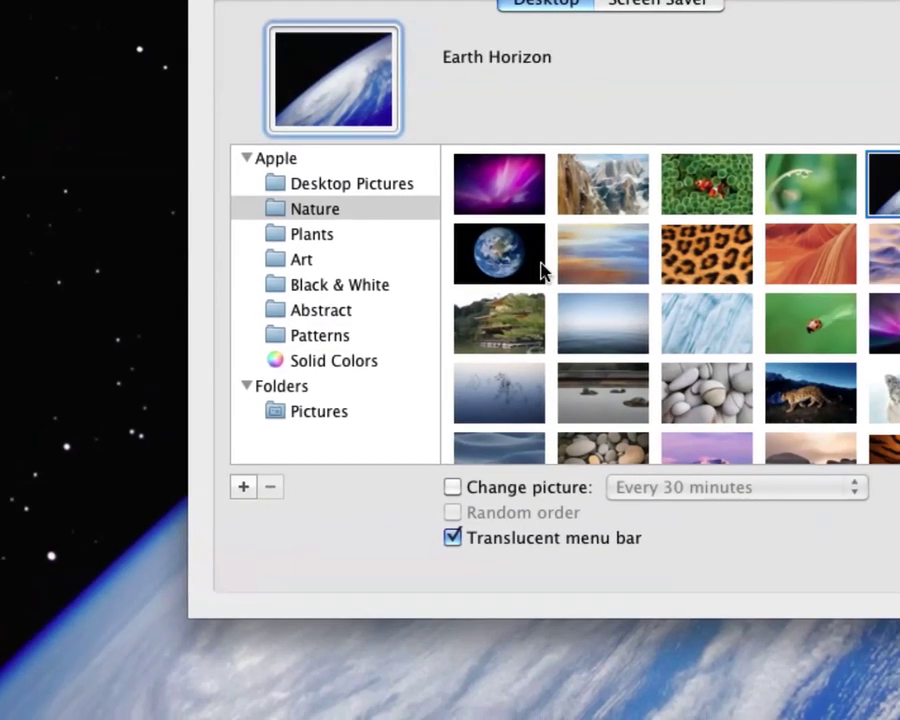
left_click(125, 512)
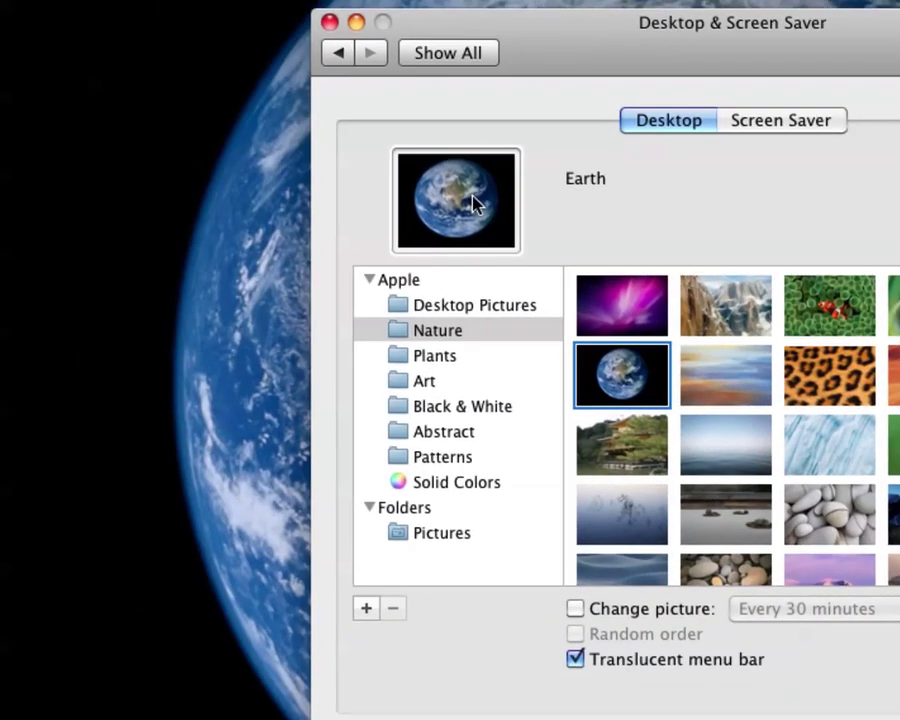
left_click_drag(430, 152, 727, 112)
left_click_drag(590, 185, 899, 0)
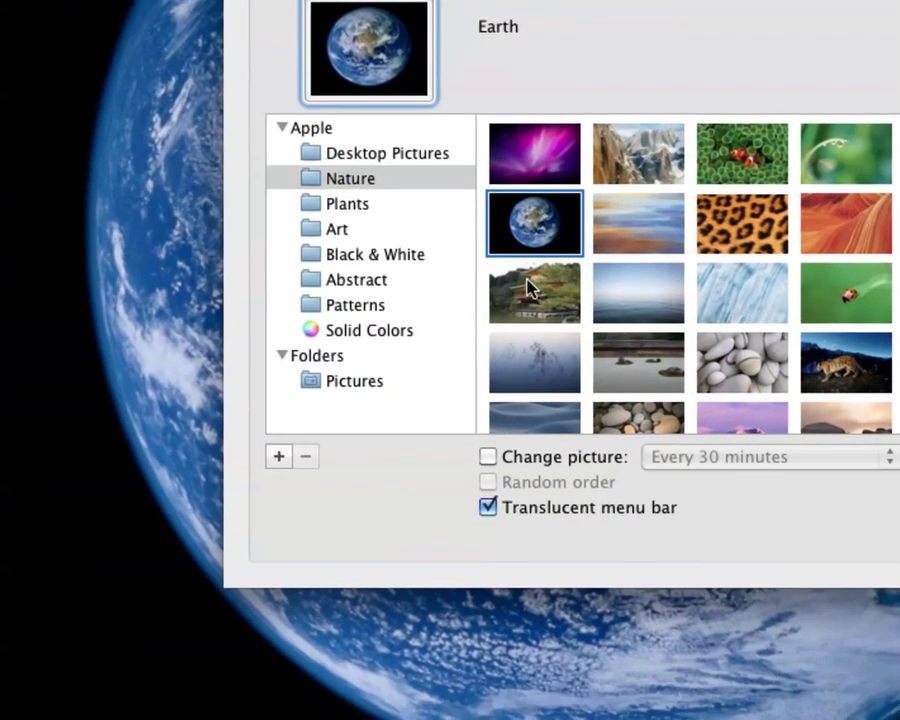
Choose the Golden Palace and Leopard Aurora desktop pictures in turn, copying each preview image into the myFramework folder
left_click(369, 333)
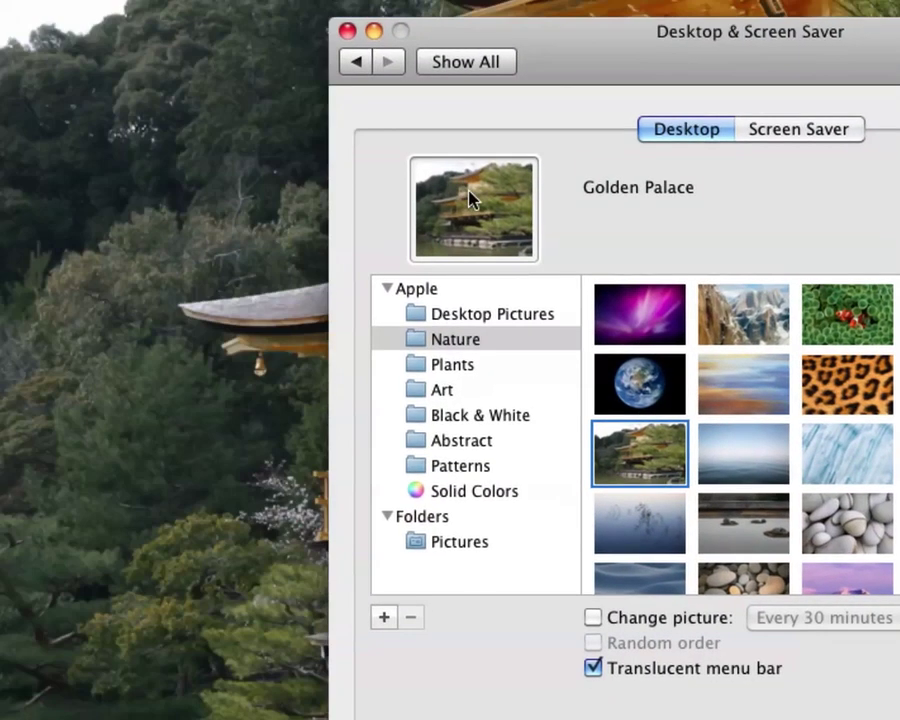
left_click_drag(379, 107, 899, 0)
left_click_drag(770, 152, 899, 0)
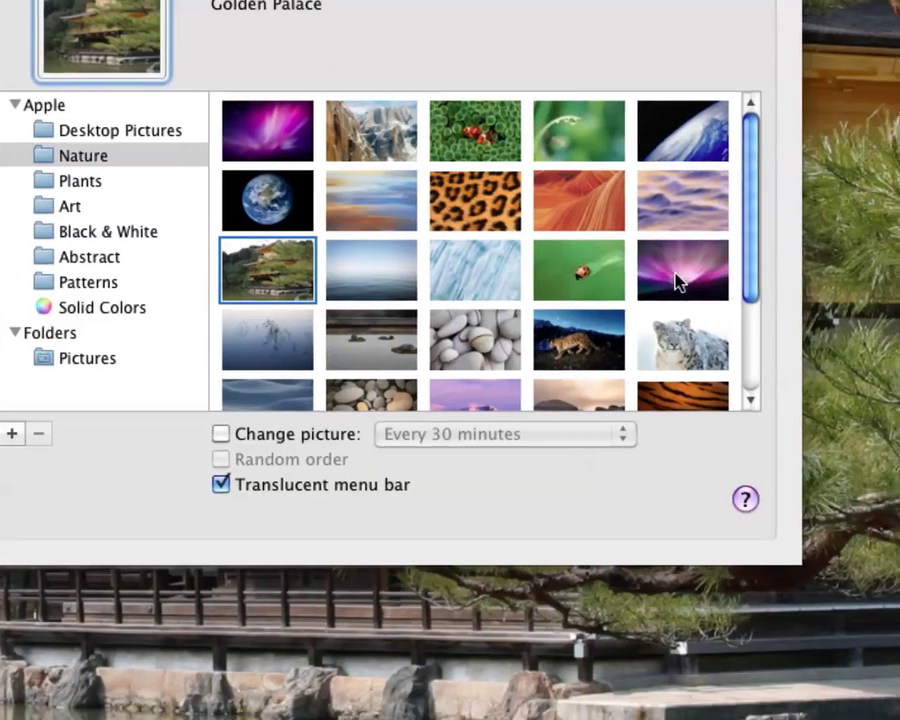
left_click(656, 355)
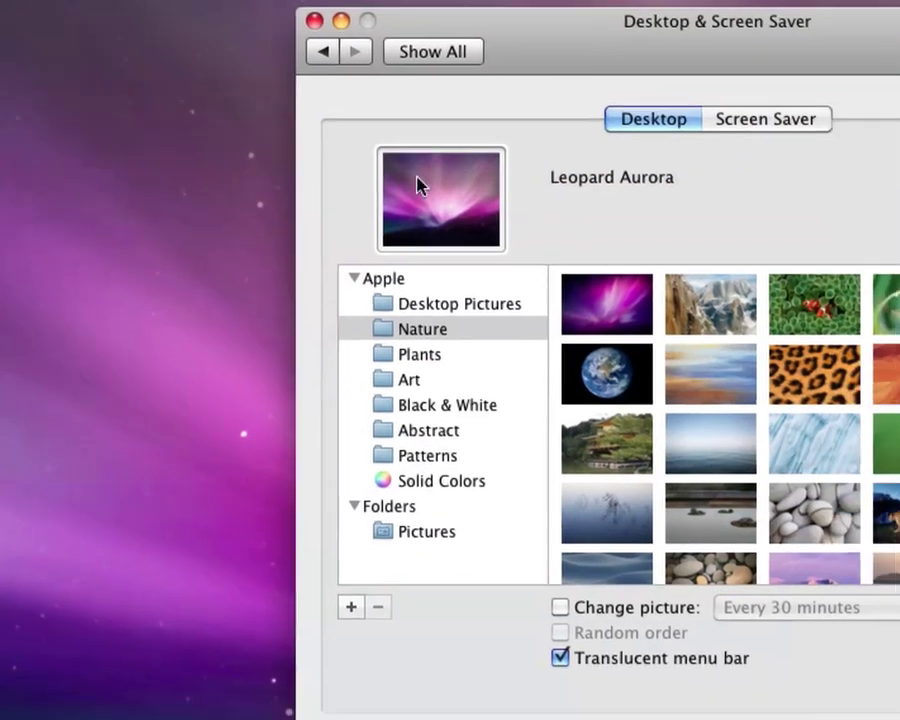
left_click_drag(490, 255, 899, 0)
left_click_drag(802, 92, 810, 8)
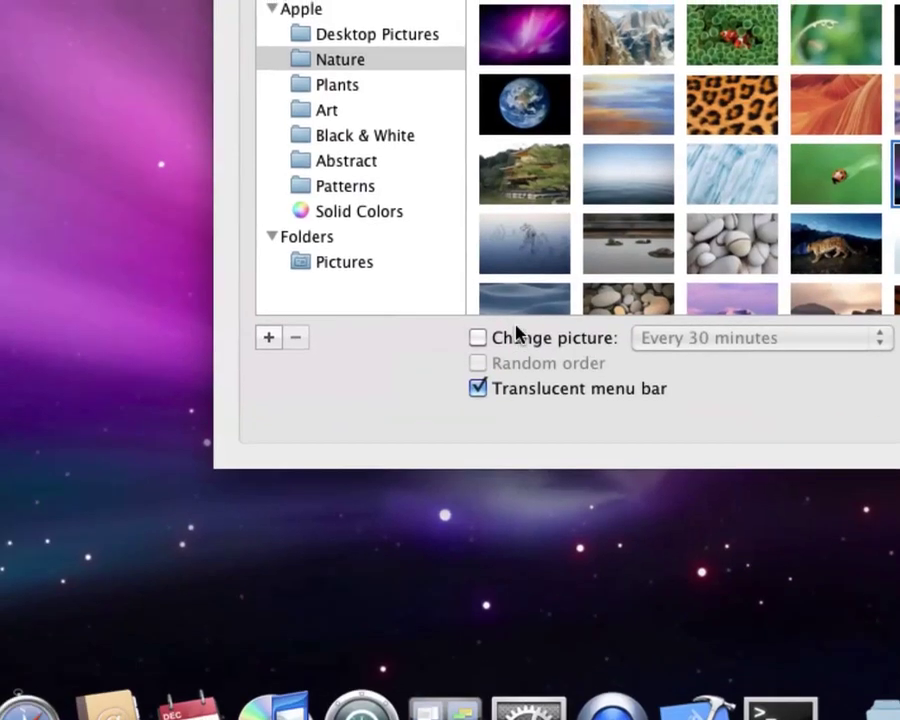
Choose the Rocks and Snow Leopard Prowl desktop pictures in turn, copying each preview image into the myFramework folder
scroll(576, 287, "down", 3)
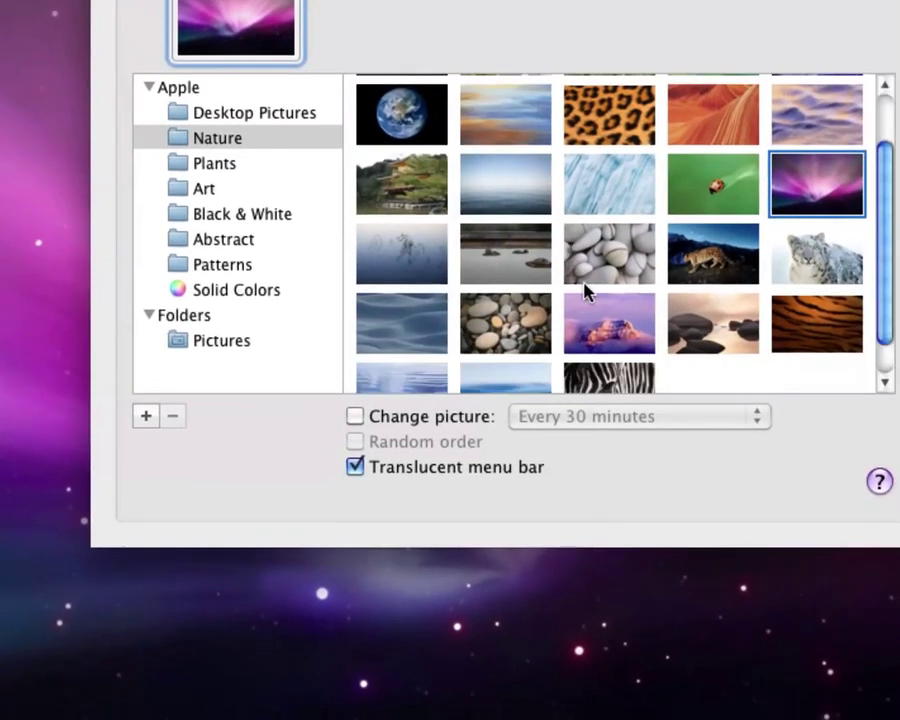
scroll(585, 290, "down", 2)
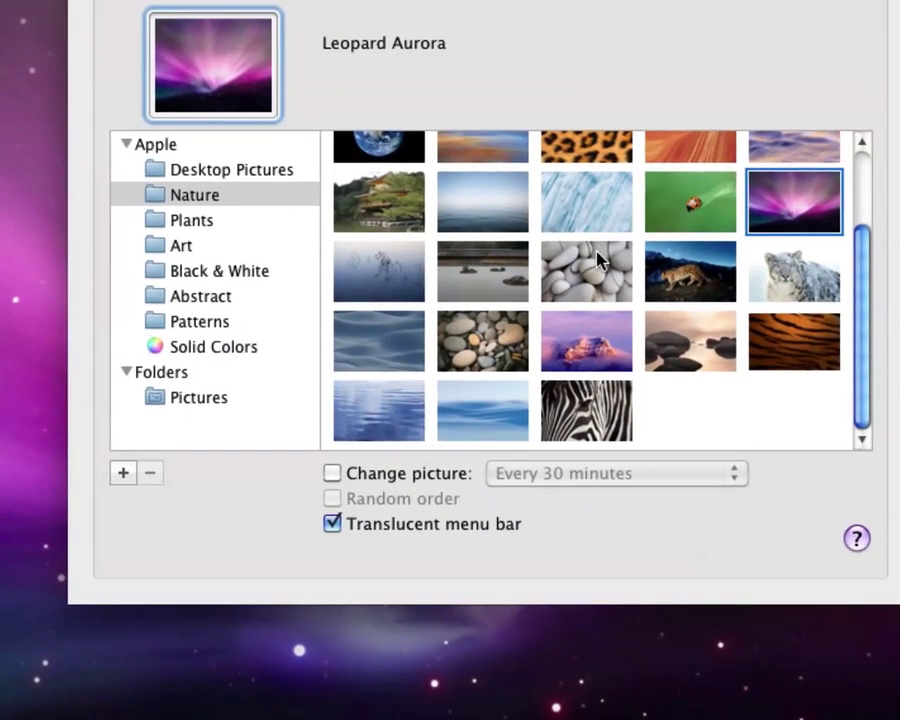
left_click(598, 260)
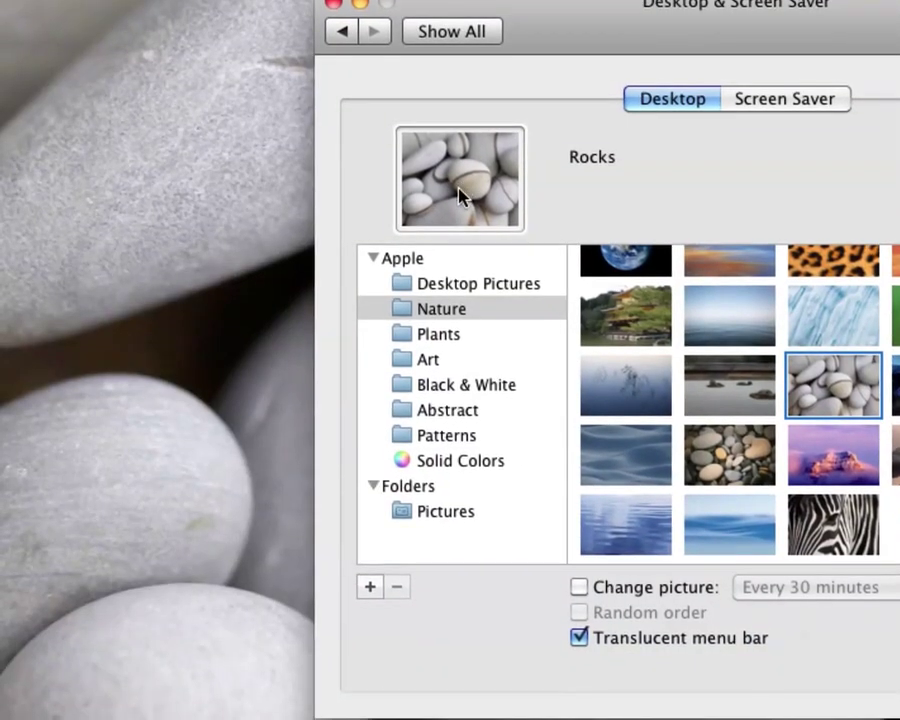
left_click_drag(460, 195, 899, 0)
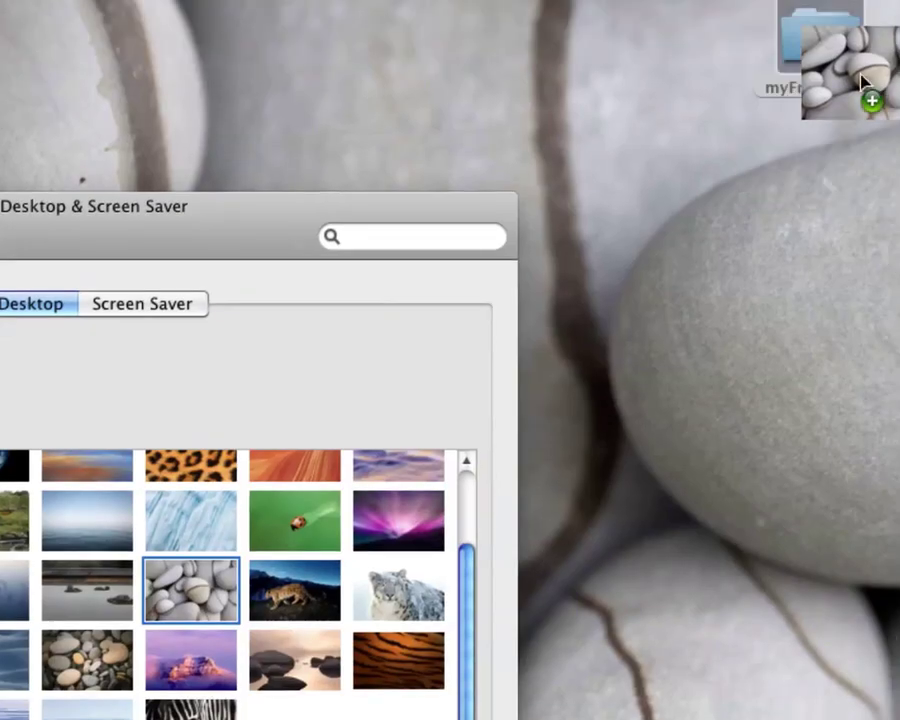
left_click_drag(862, 80, 830, 58)
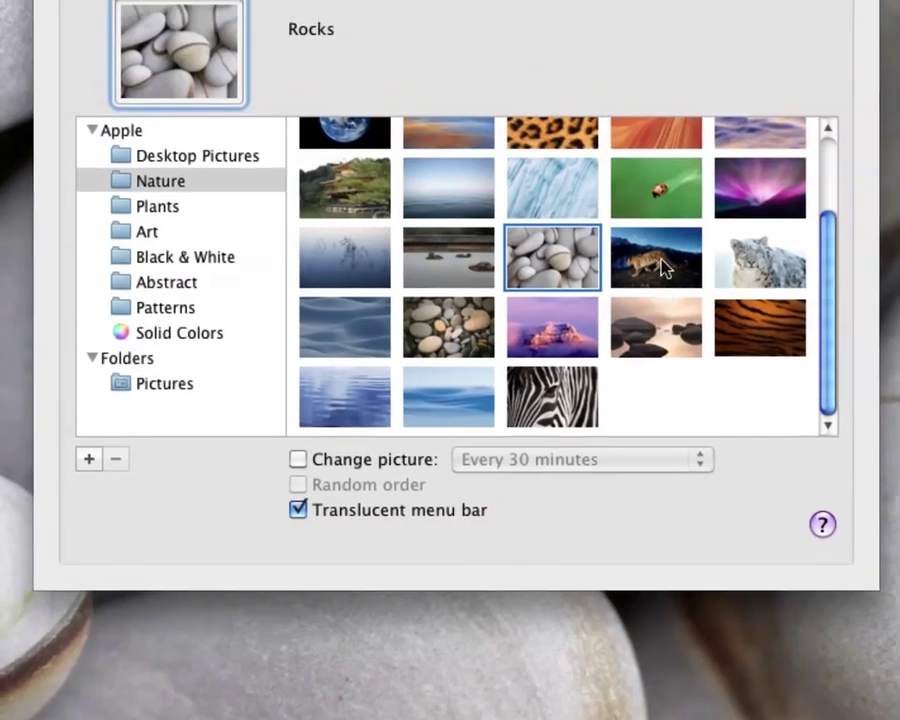
left_click(449, 205)
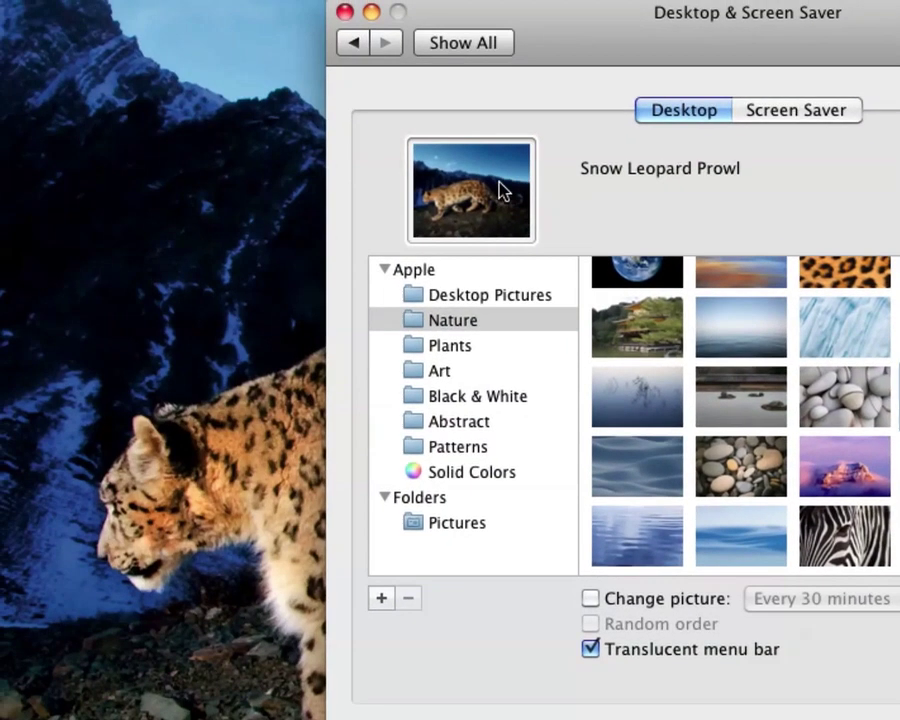
left_click_drag(206, 36, 379, 52)
left_click_drag(571, 190, 872, 58)
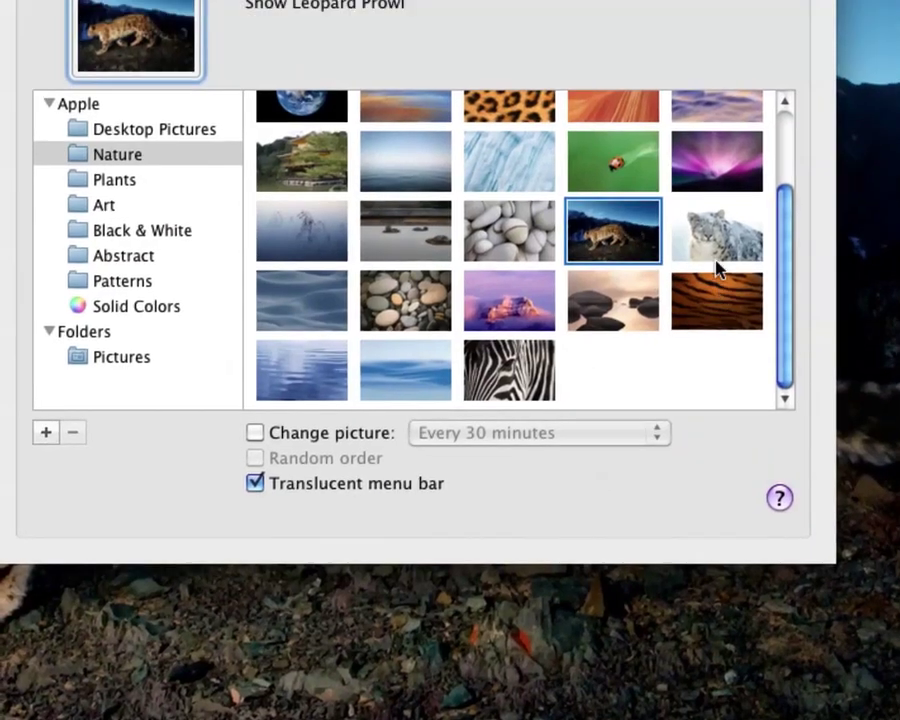
Choose the Snow Leopard and Stones desktop pictures in turn, copying each preview image into the myFramework folder
left_click(433, 620)
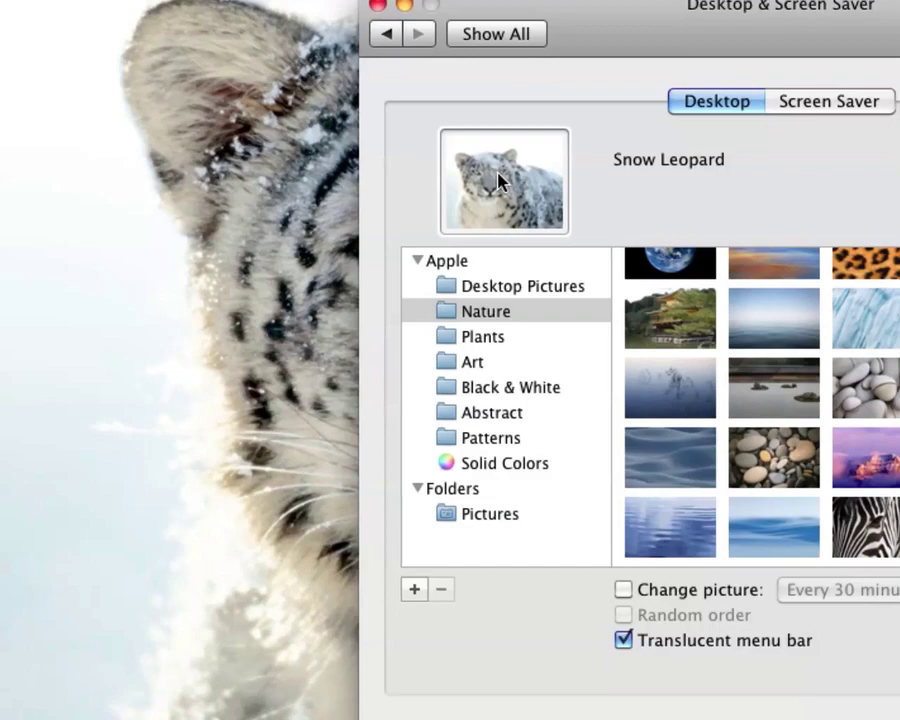
left_click_drag(498, 181, 872, 80)
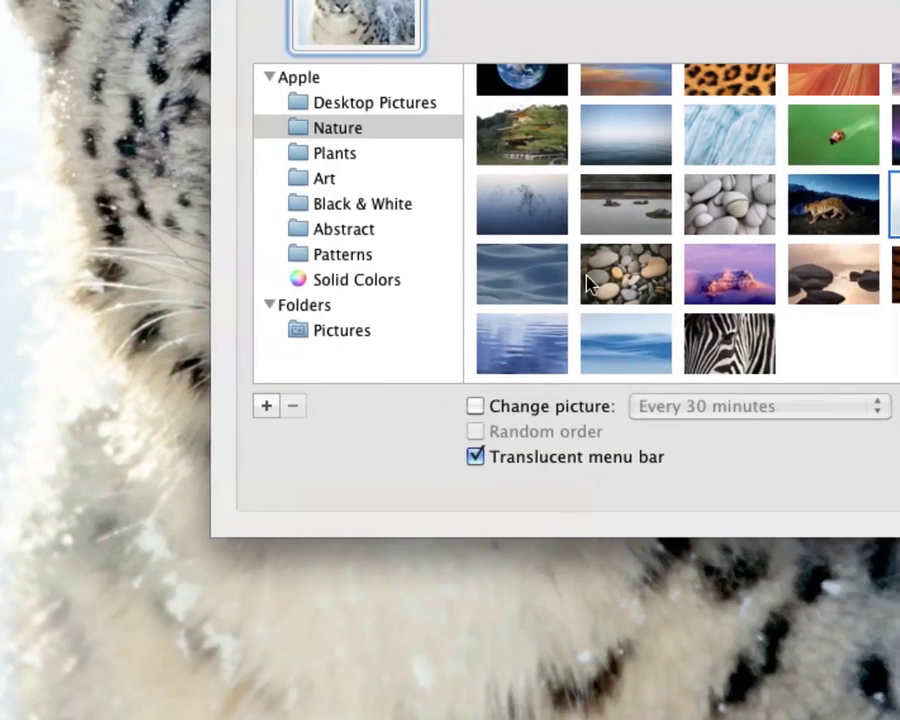
left_click(235, 525)
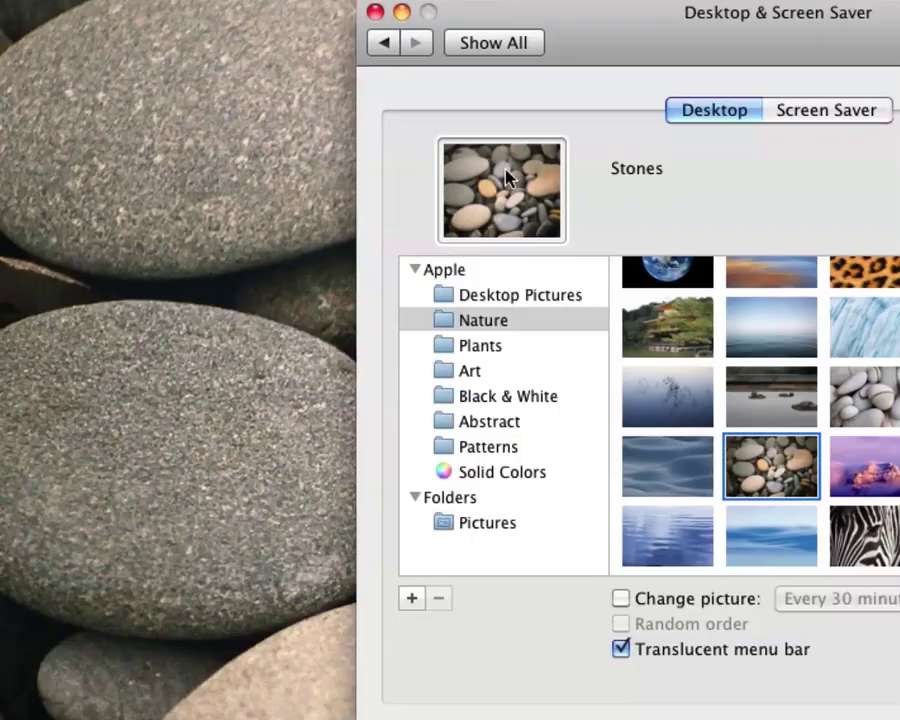
left_click_drag(427, 132, 899, 0)
left_click_drag(866, 68, 858, 42)
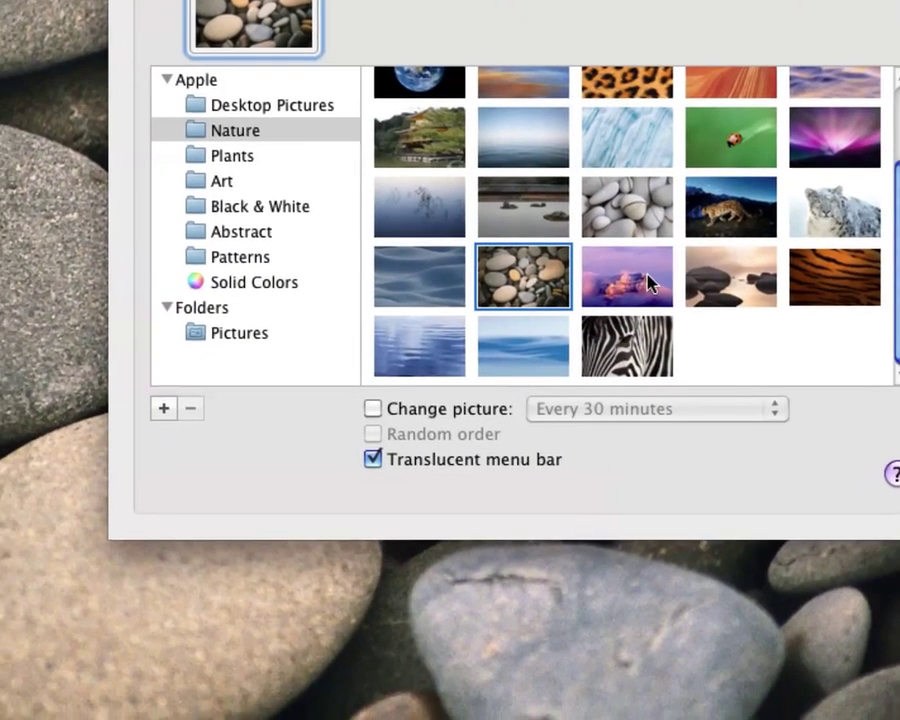
Choose the Summit and Tahoe desktop pictures in turn, copying each preview image into the myFramework folder
left_click(648, 281)
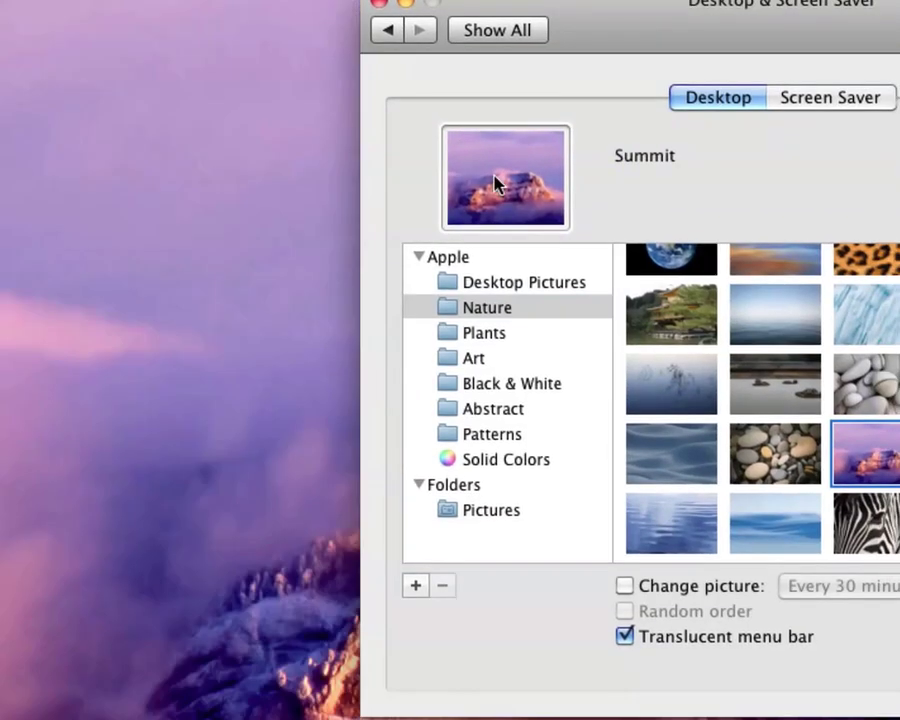
left_click_drag(495, 183, 854, 62)
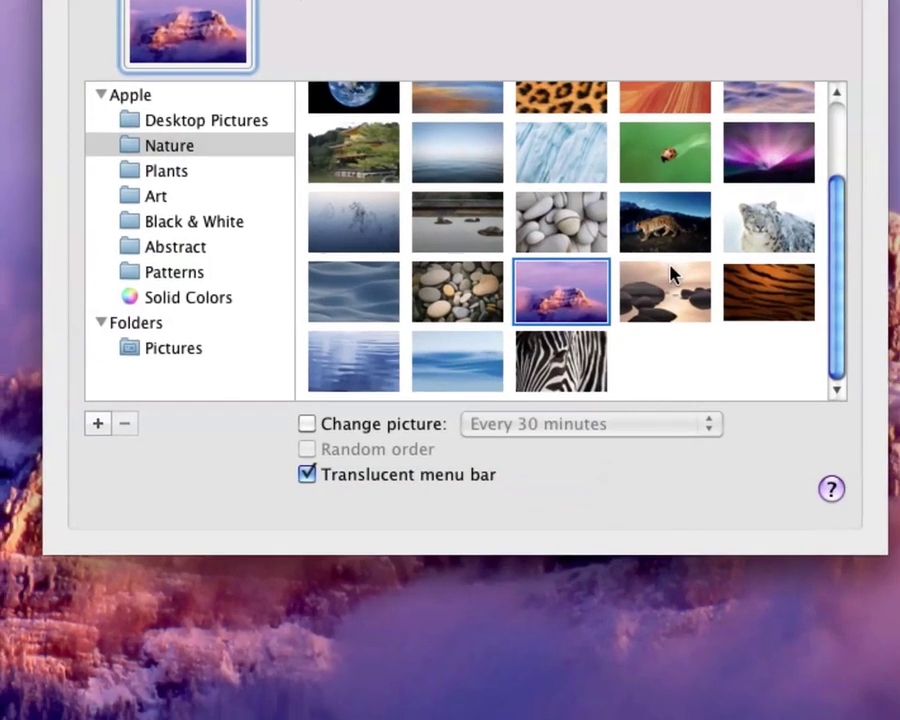
left_click(668, 285)
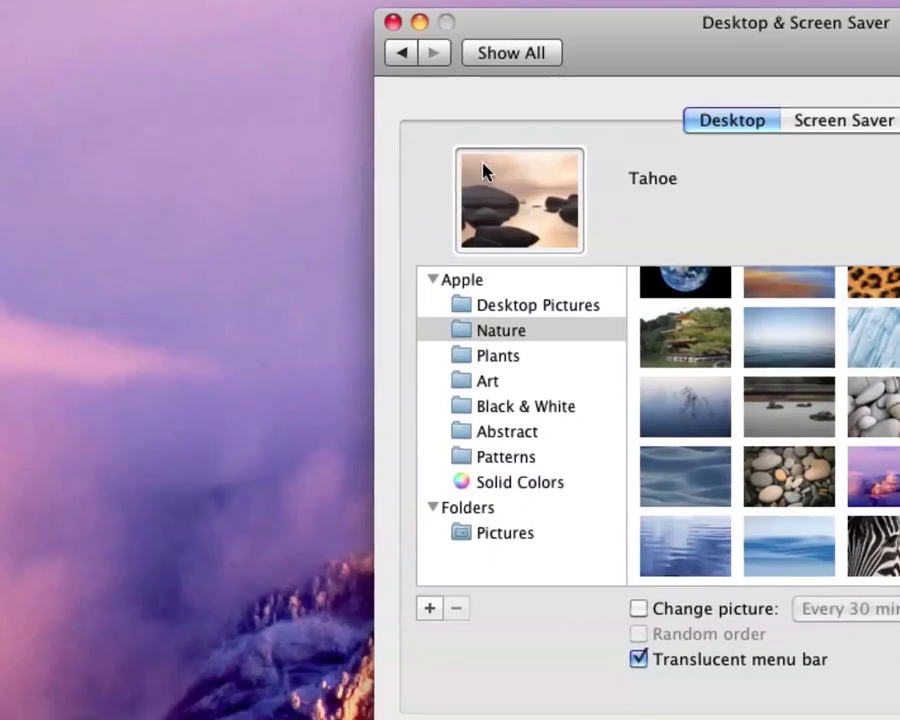
left_click_drag(483, 172, 855, 58)
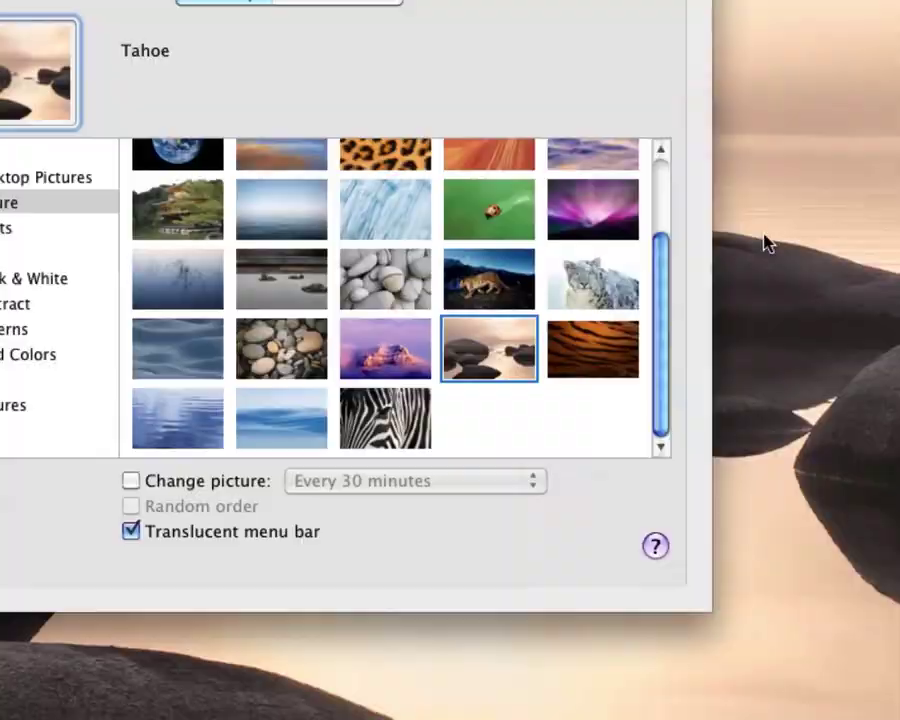
Set Snow Leopard Prowl as the desktop picture and close the preferences window
scroll(621, 154, "up", 3)
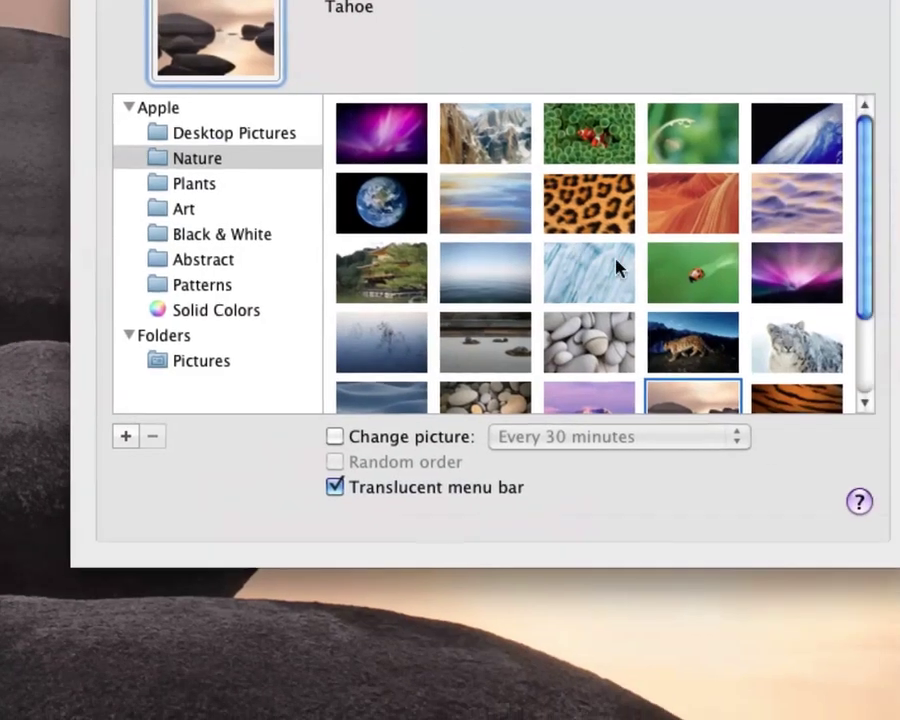
left_click(690, 345)
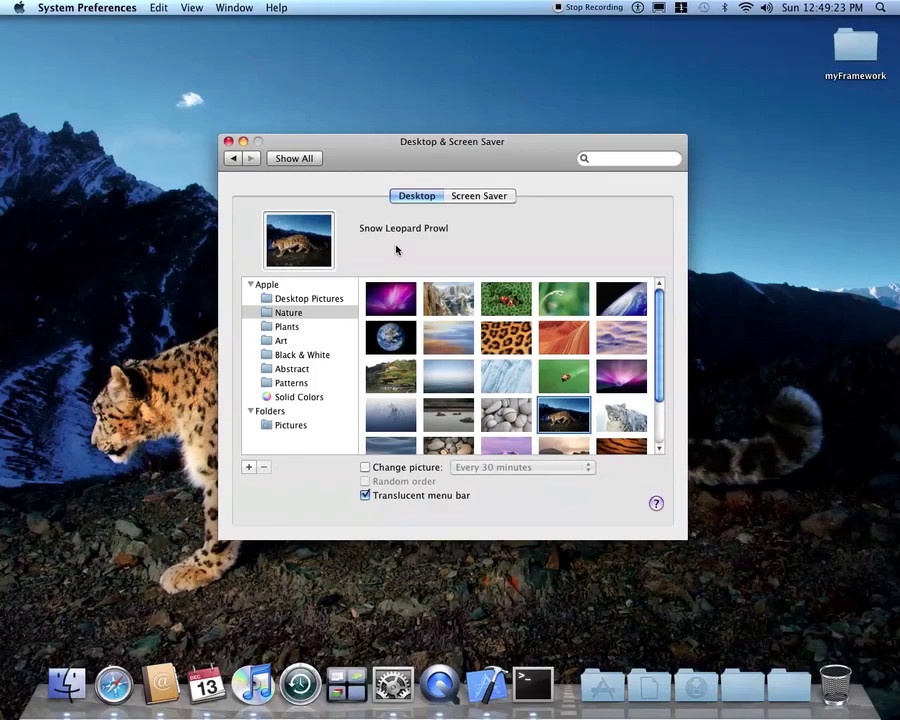
left_click(229, 142)
left_click_drag(232, 147, 627, 284)
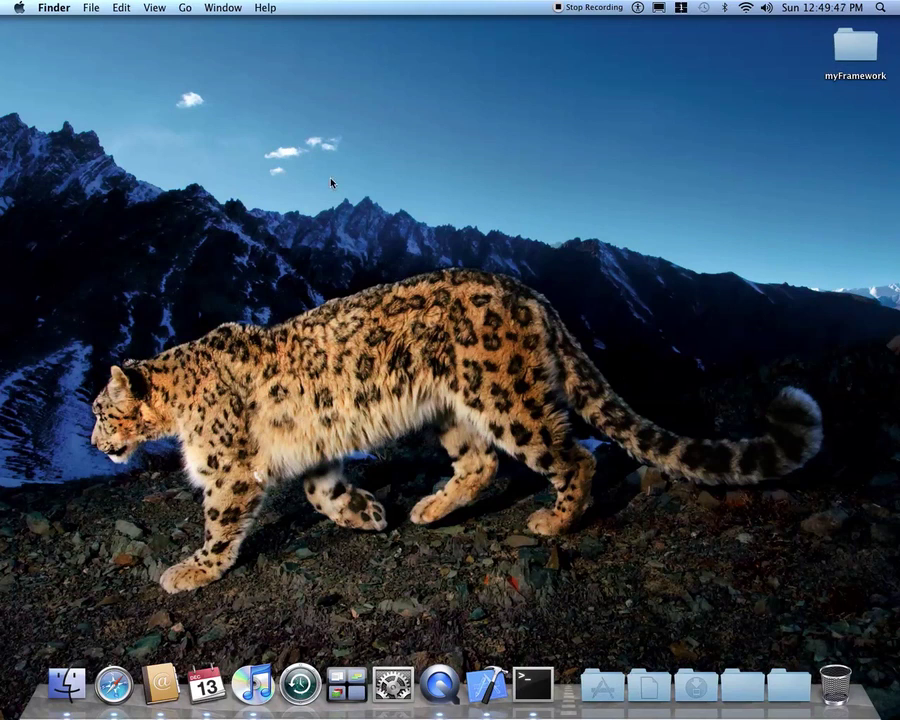
Open the myFramework folder to check the copied pictures, enlarge its icons slightly, and close the folder window
left_click_drag(339, 163, 386, 579)
double_click(864, 55)
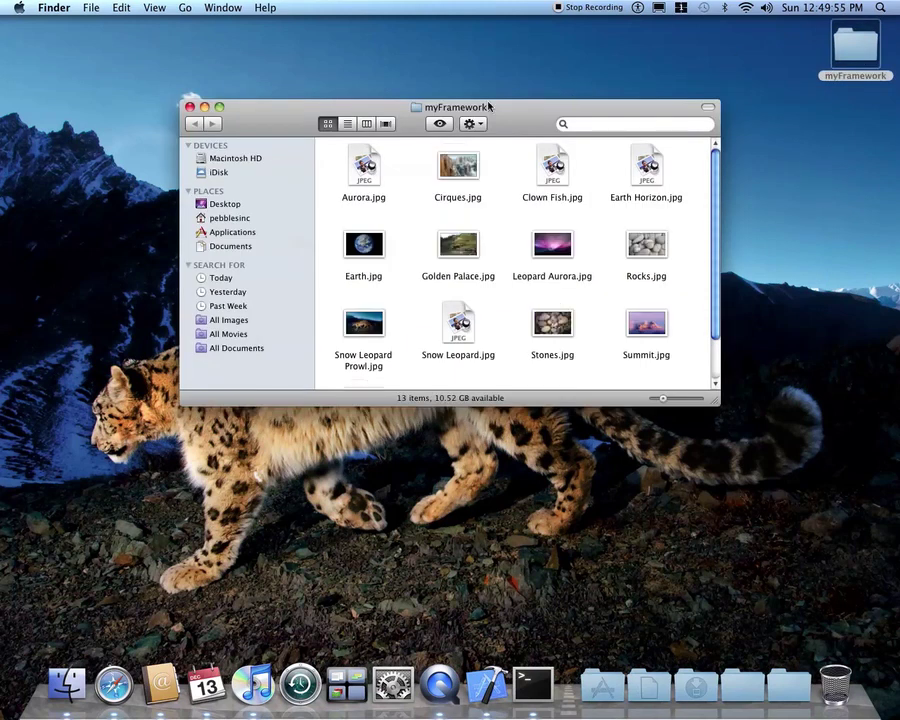
scroll(540, 210, "down", 3)
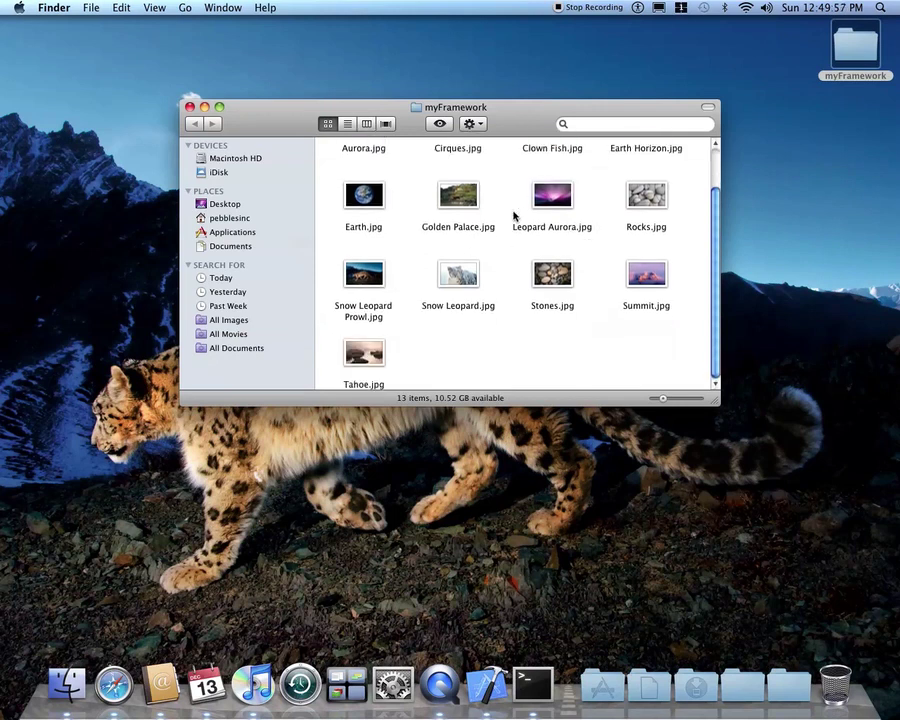
scroll(514, 214, "up", 3)
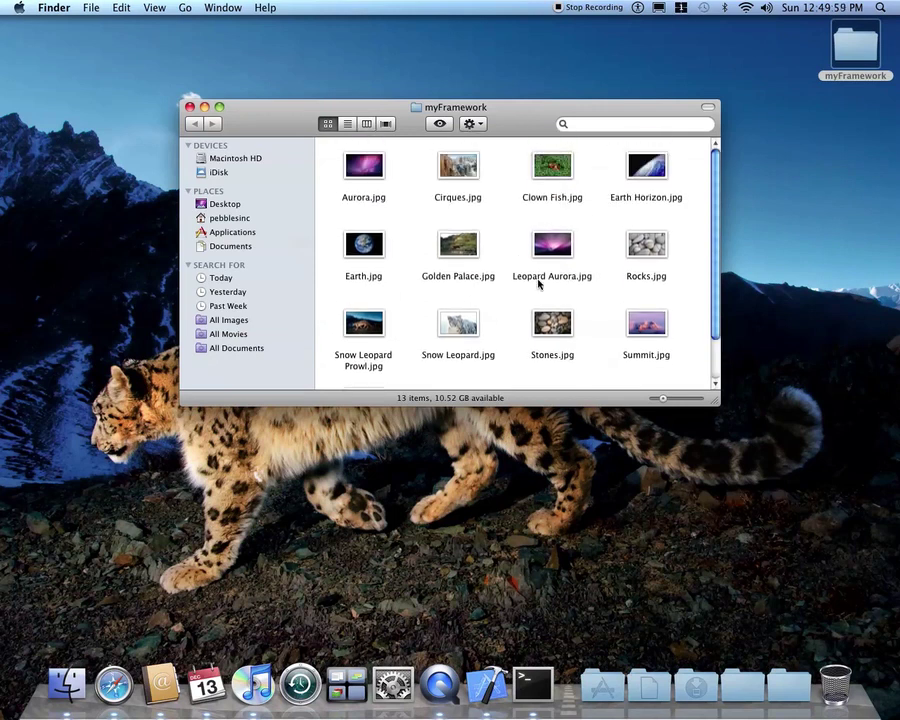
mouse_move(663, 400)
left_mouse_down()
mouse_move(686, 398)
mouse_move(651, 401)
mouse_move(663, 399)
left_mouse_up()
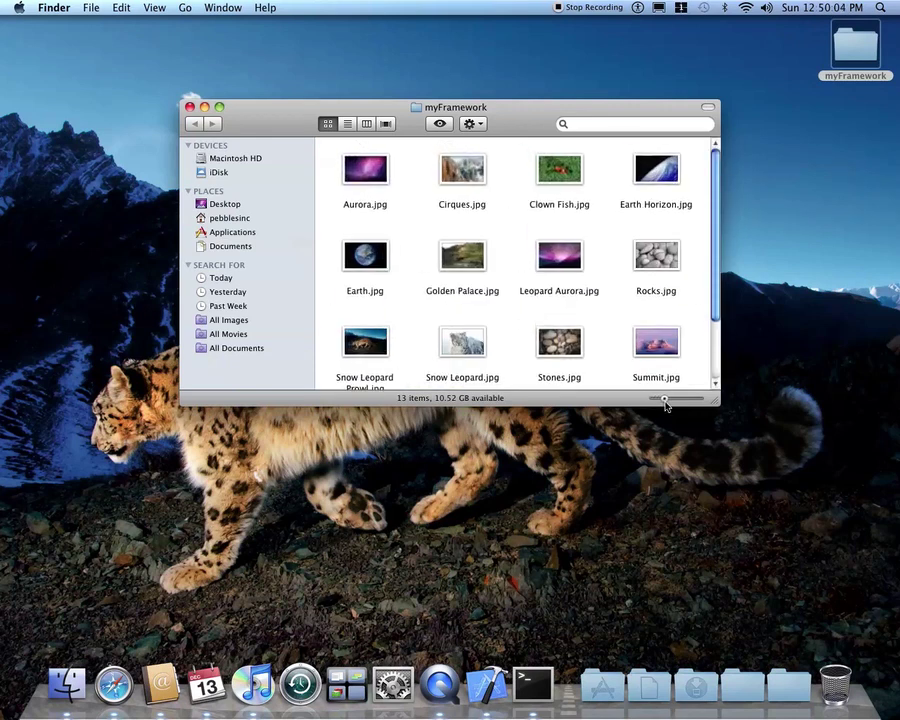
left_click(189, 107)
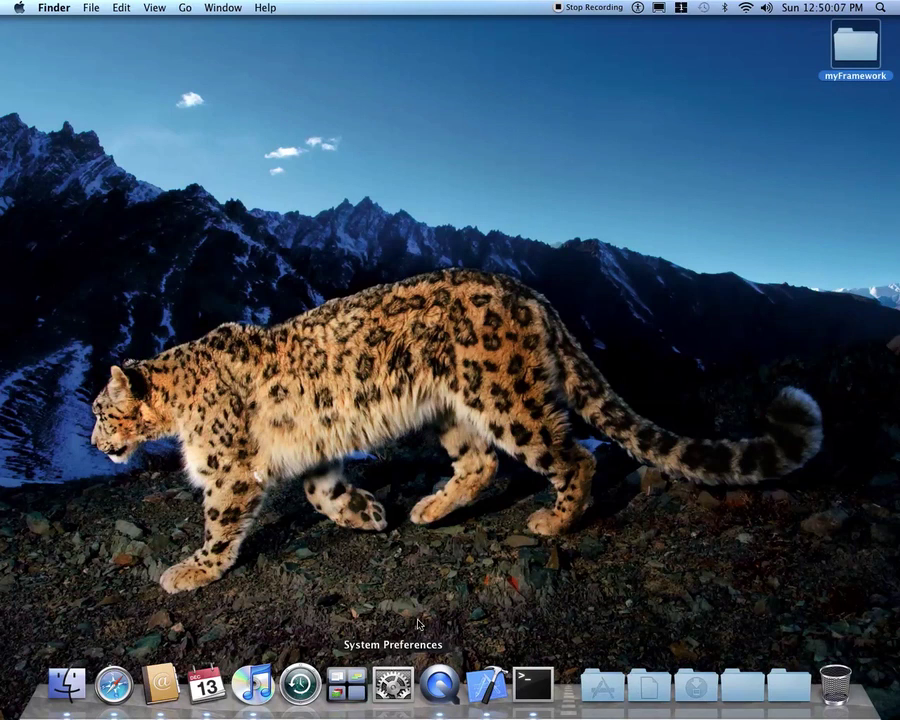
Switch to System Preferences and open the Screen Saver settings of Desktop & Screen Saver
left_click(404, 687)
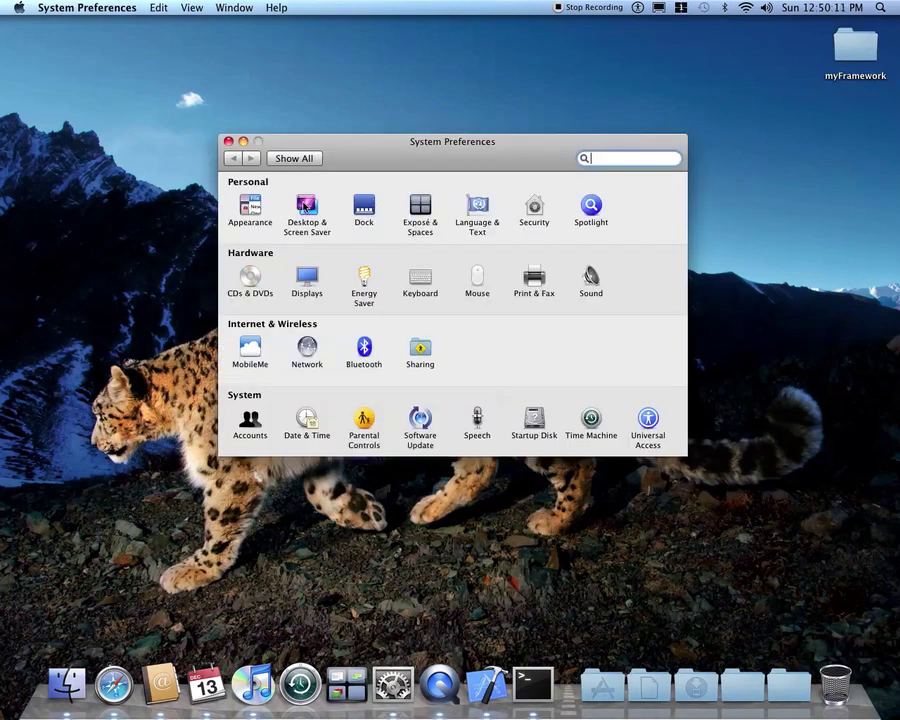
left_click(304, 206)
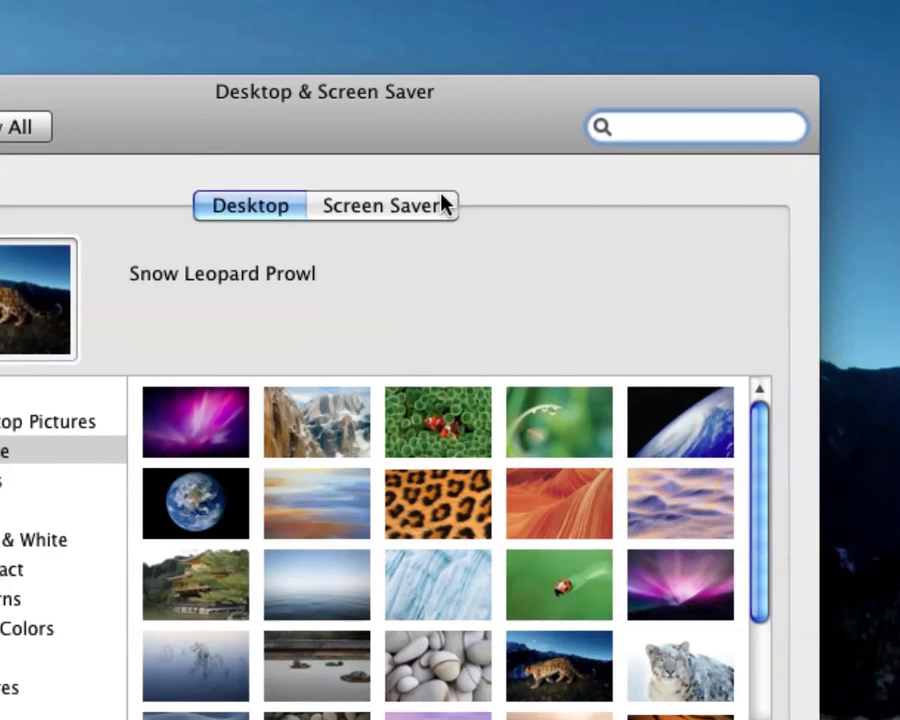
left_click(400, 205)
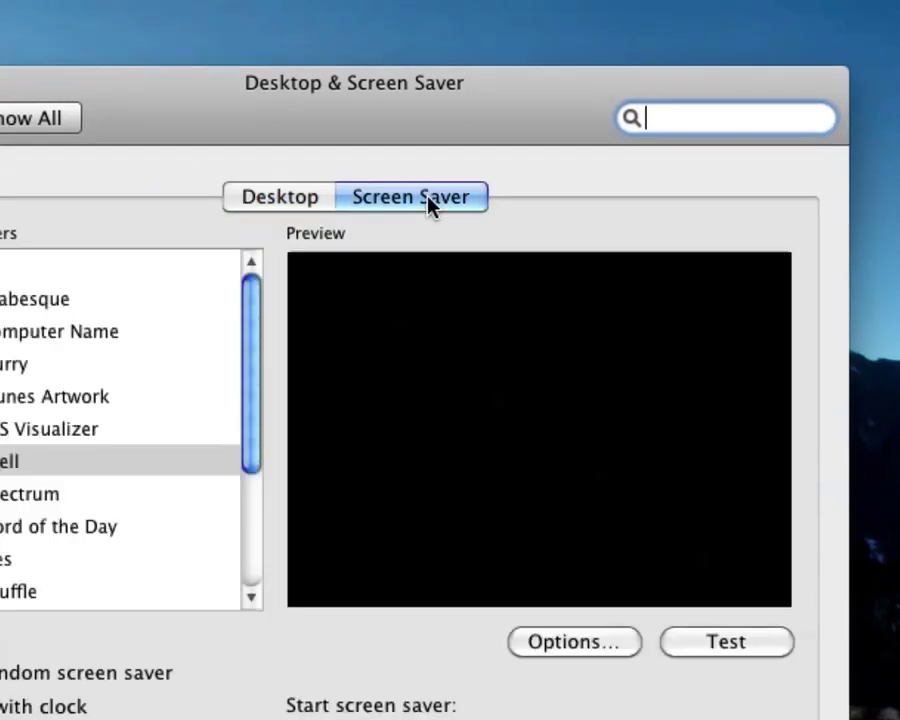
Add the desktop's myFramework folder as a picture screen saver source and close the preferences window
scroll(138, 464, "down", 5)
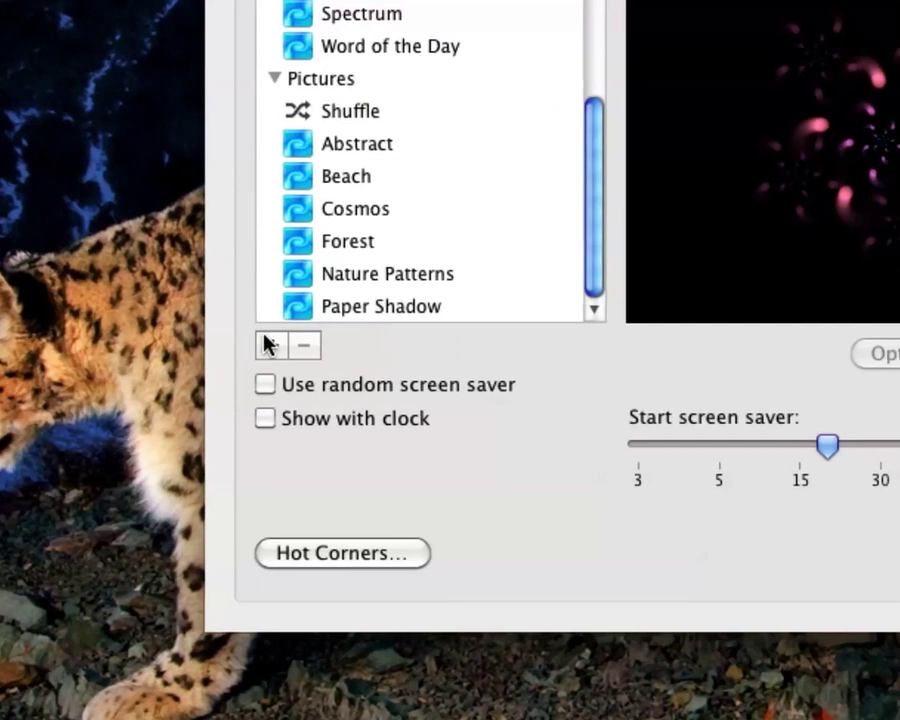
left_click(268, 344)
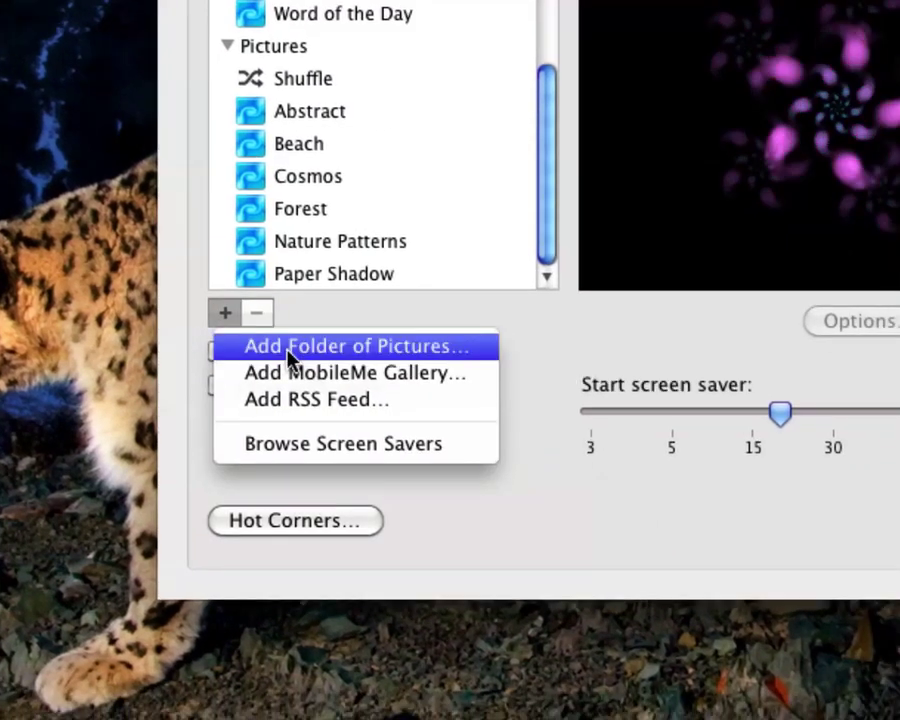
left_click(288, 347)
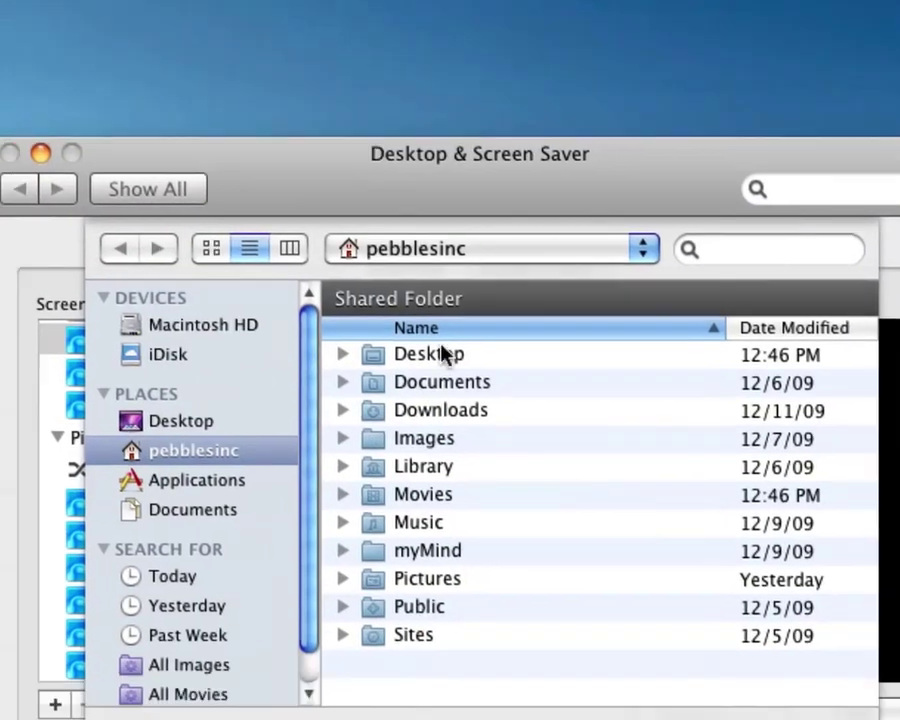
left_click(445, 354)
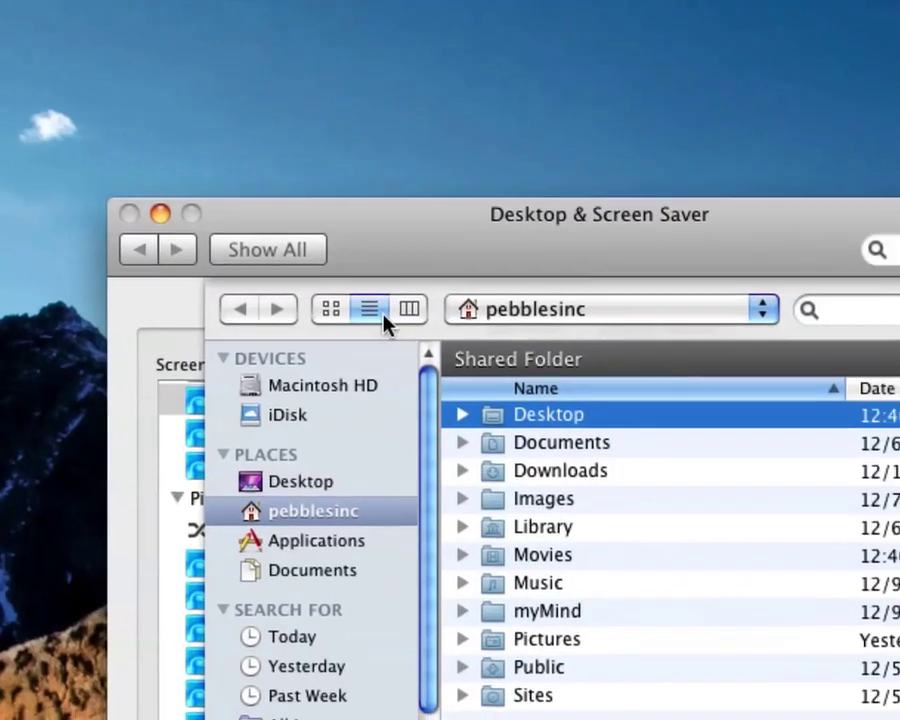
left_click(409, 308)
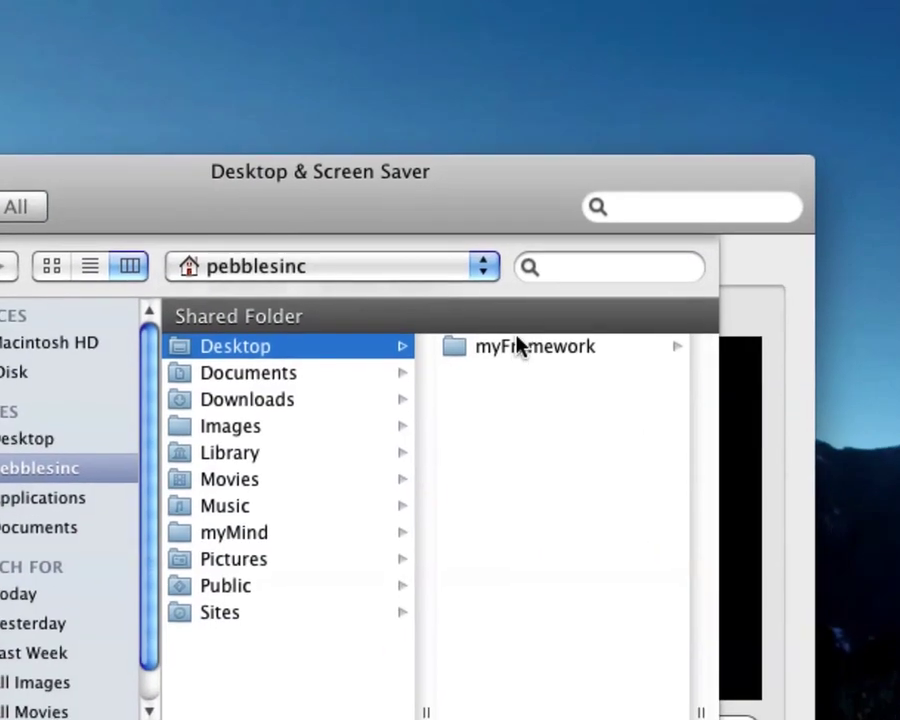
left_click(534, 377)
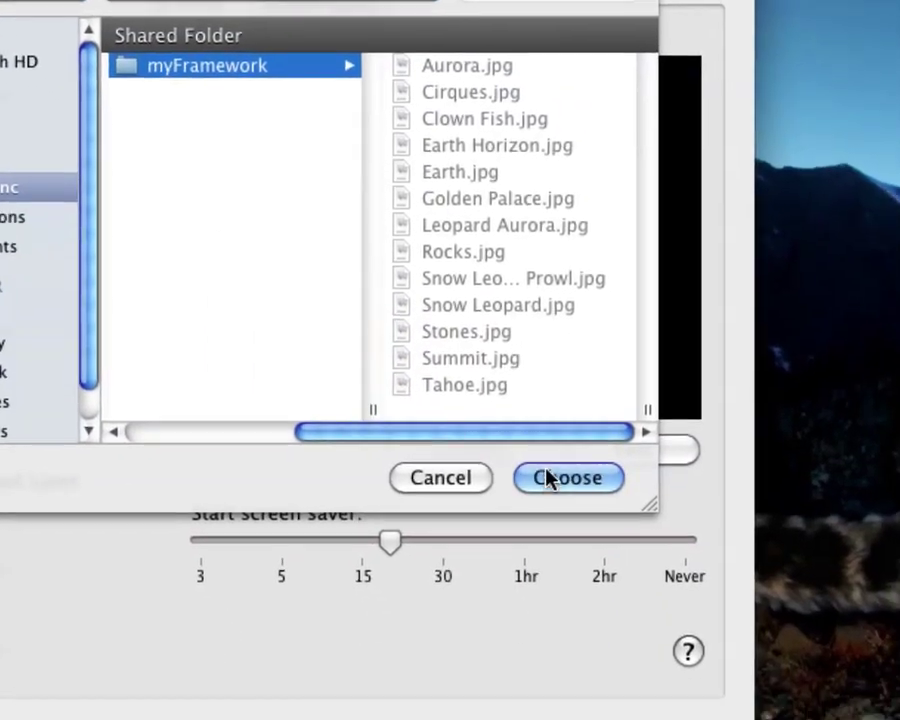
left_click(546, 470)
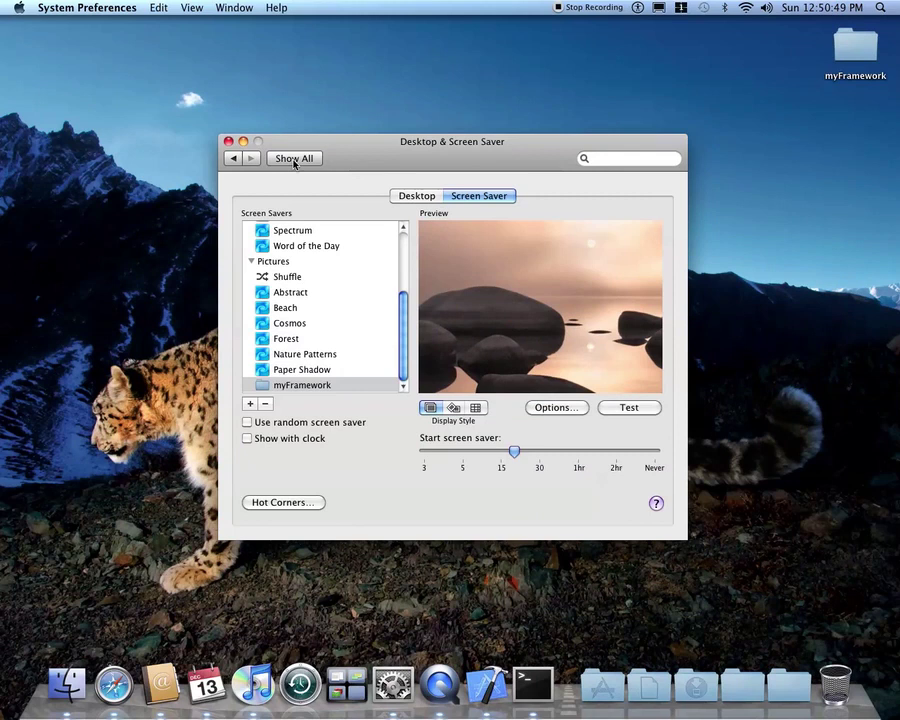
left_click(228, 142)
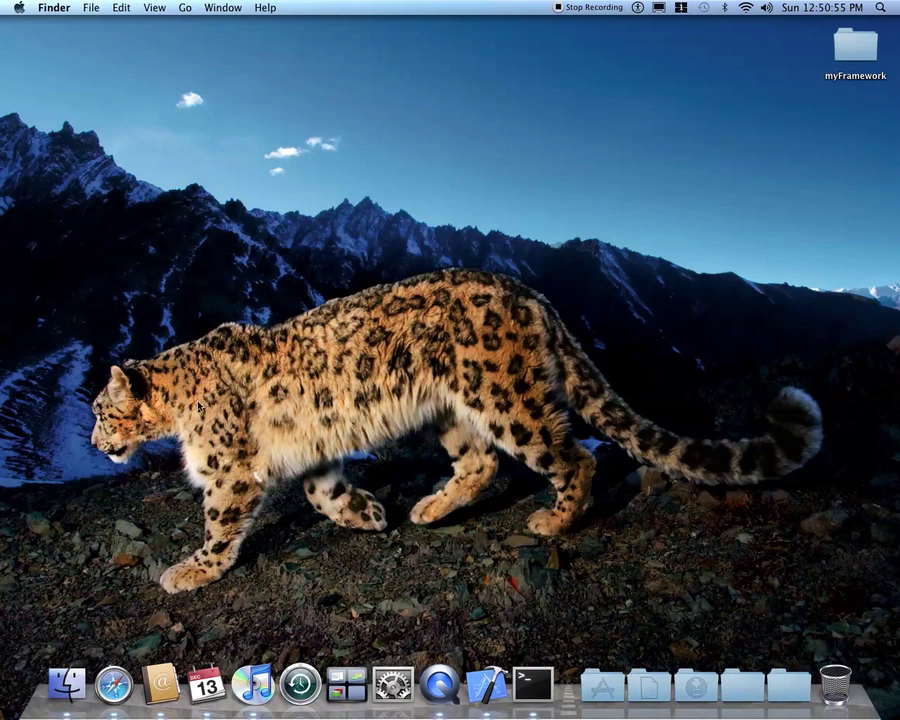
Switch to Safari, go to the signed-in account's YouTube channel, and open the Terminal tricks video
left_click(113, 684)
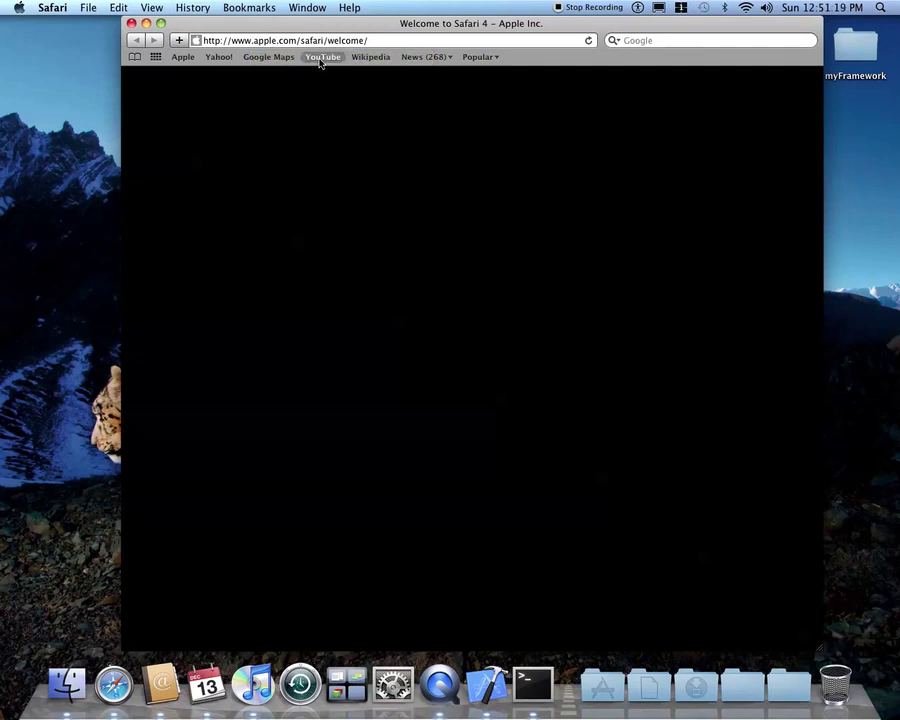
left_click(322, 57)
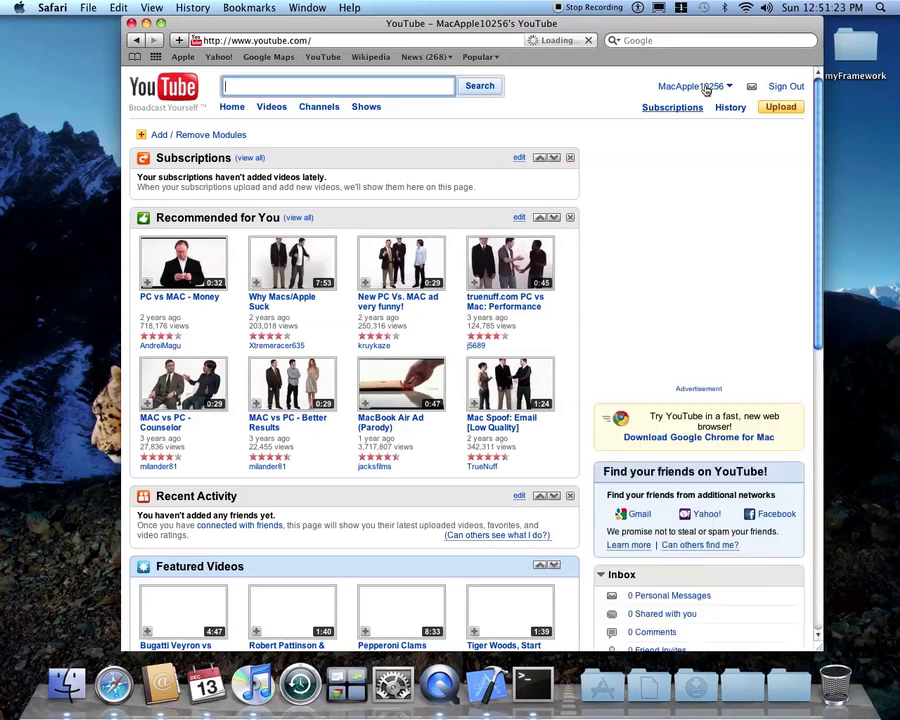
left_click(706, 89)
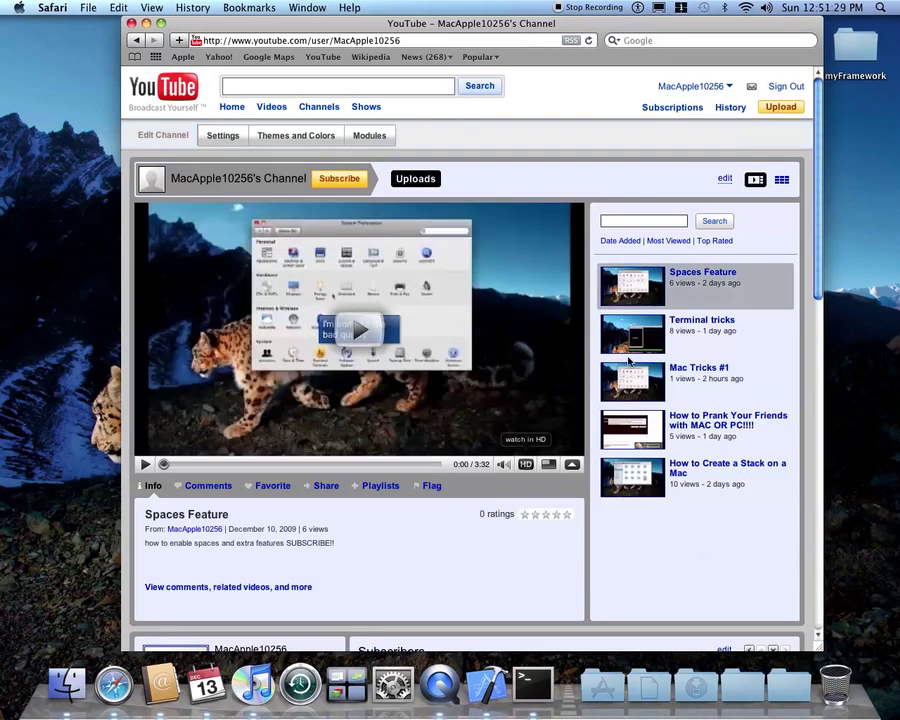
left_click(631, 344)
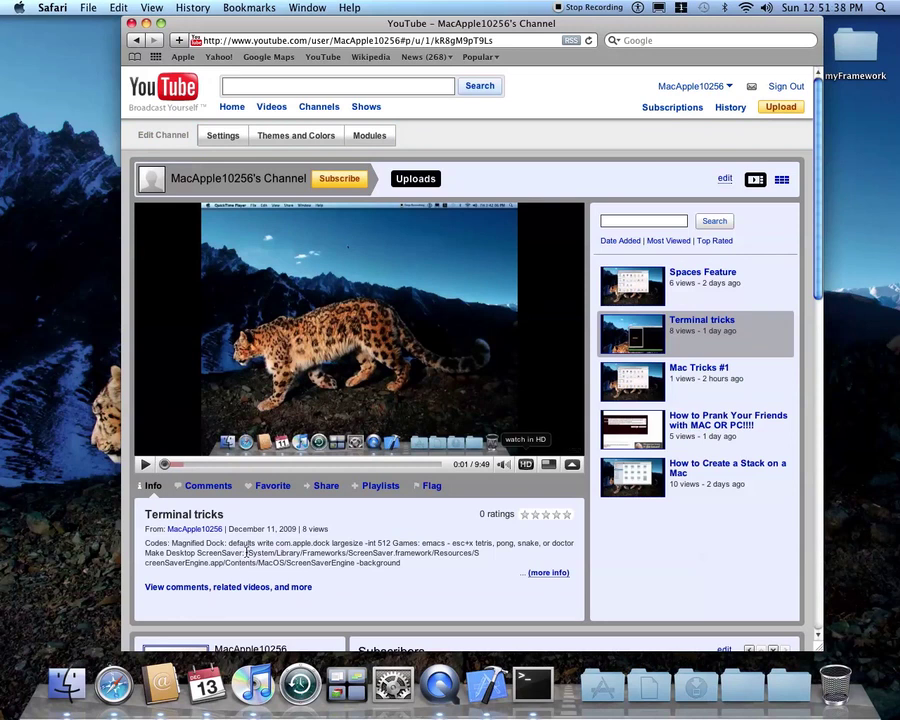
Copy the desktop screen saver command /System/Library/Frameworks/ScreenSaver.framework/Resources/ScreenSaverEngine.app/Contents/MacOS/ScreenSaverEngine -background from the video description
left_click_drag(256, 556, 403, 565)
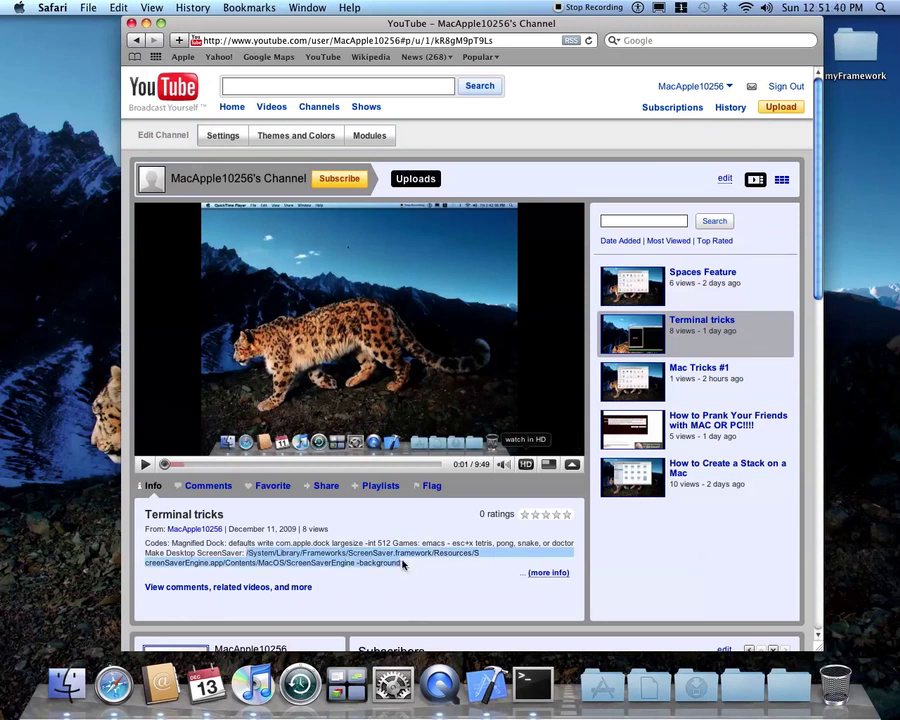
right_click(371, 563)
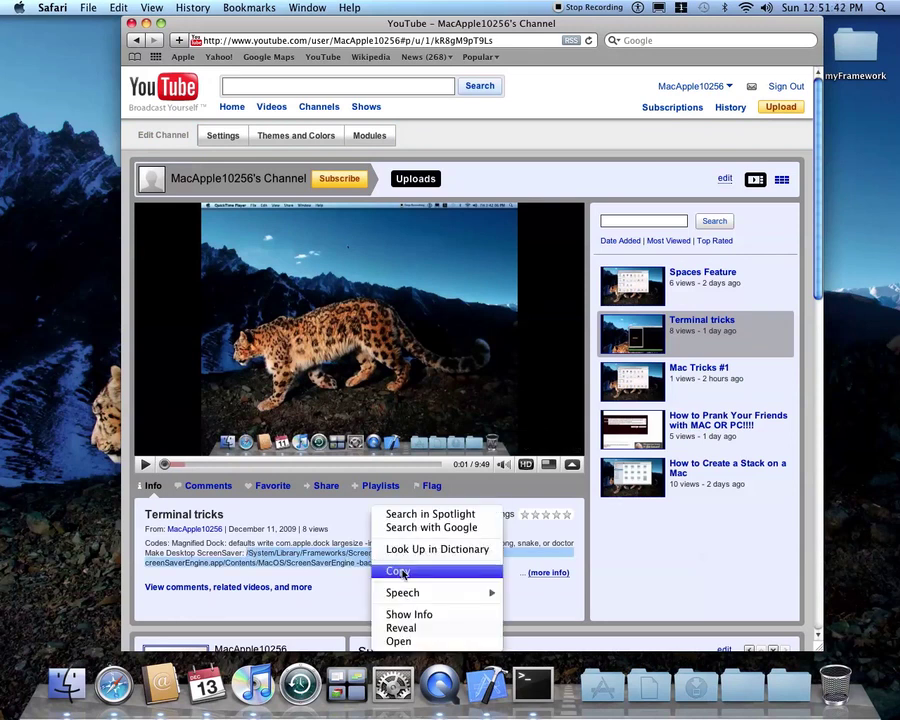
left_click(400, 566)
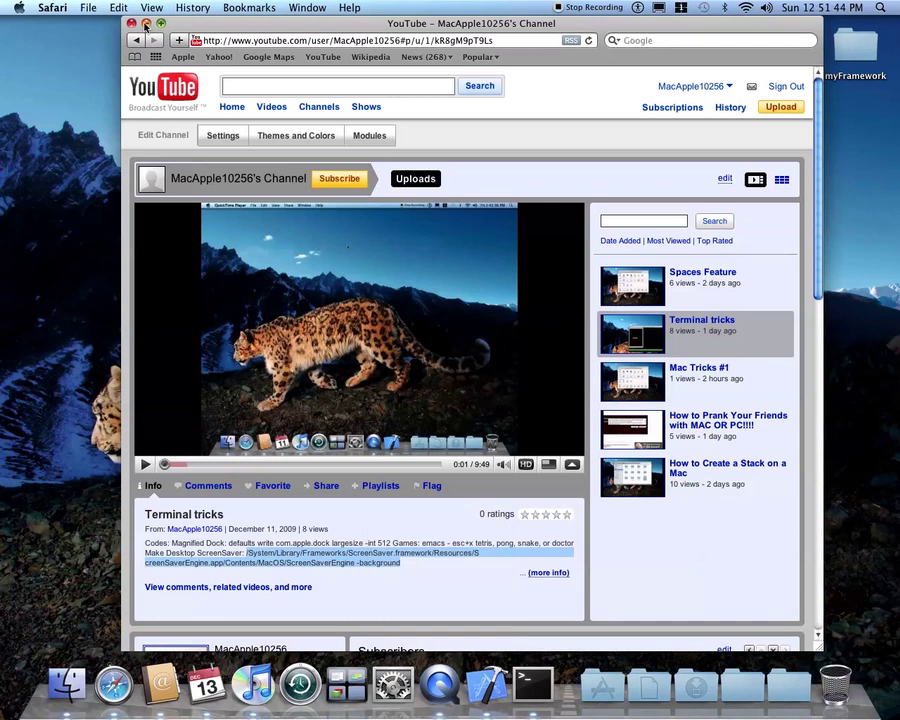
left_click(170, 294)
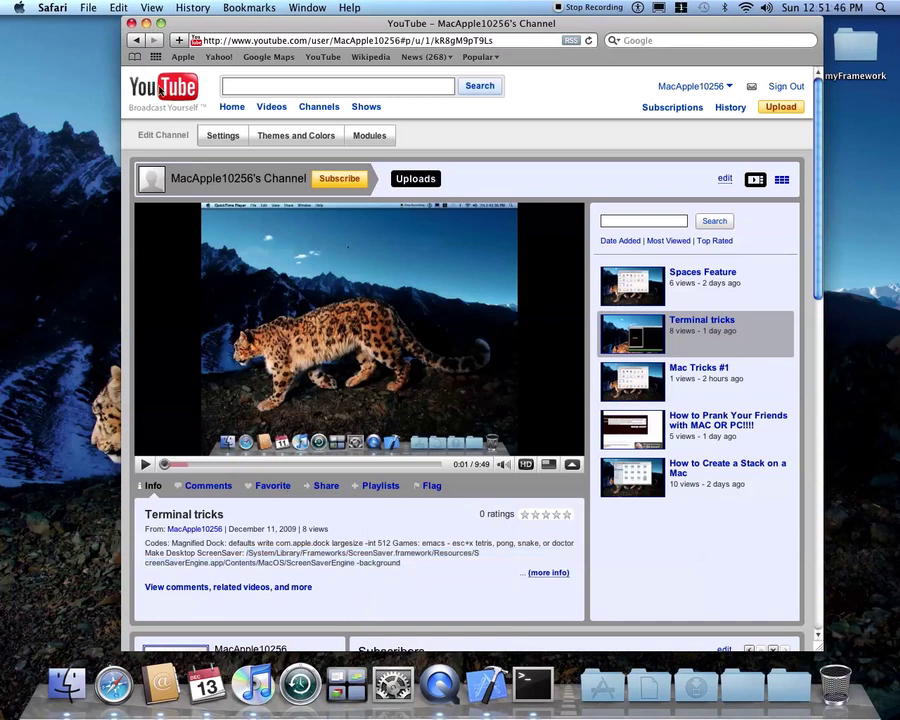
Minimize the Safari window, open Terminal, and paste the copied screen saver command at the prompt
key("super+m")
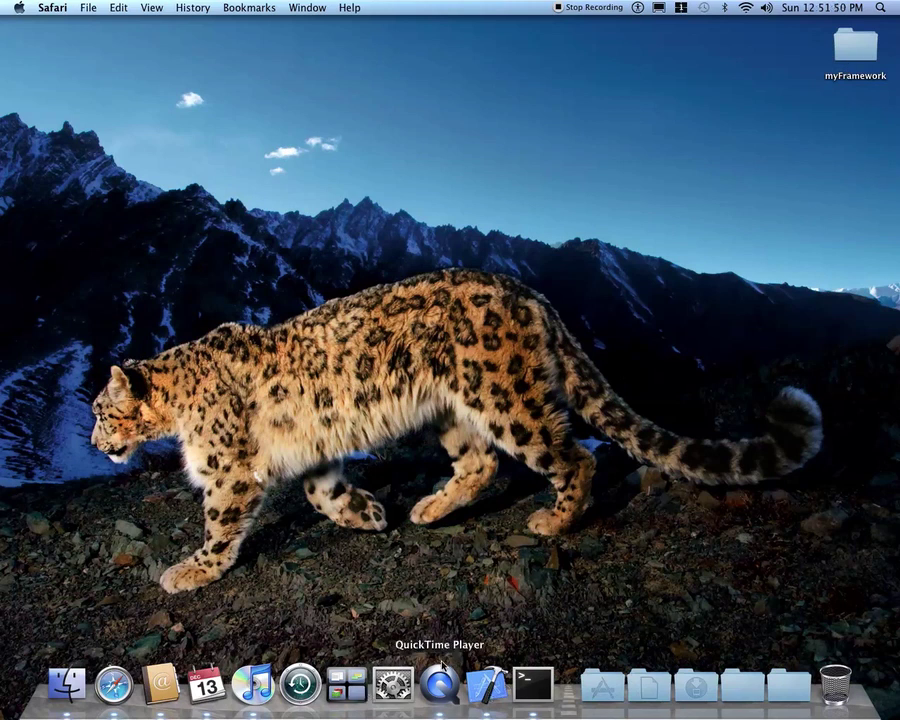
left_click(532, 684)
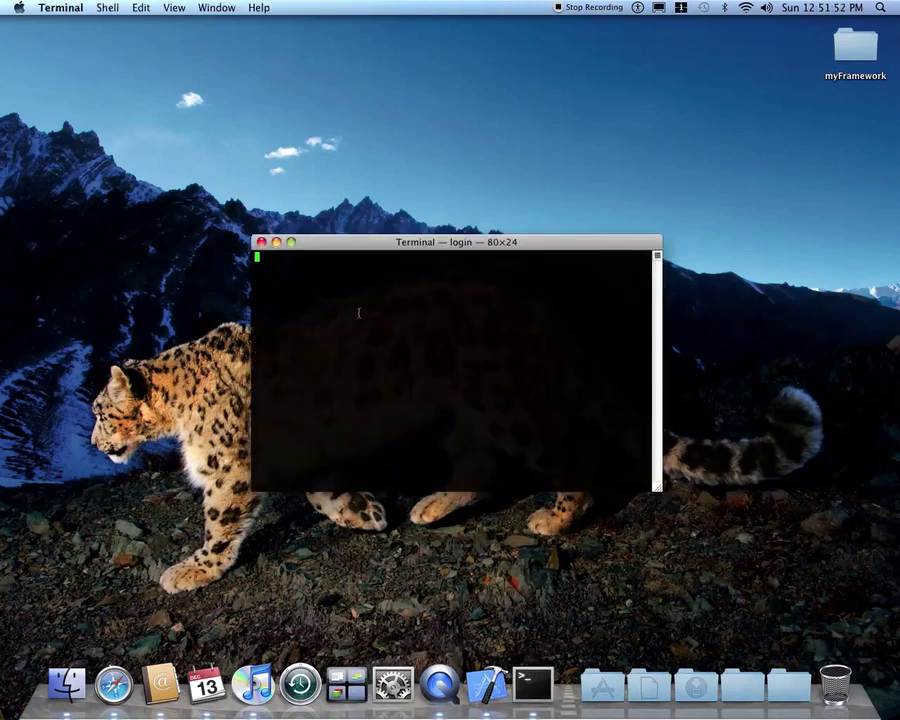
right_click(395, 260)
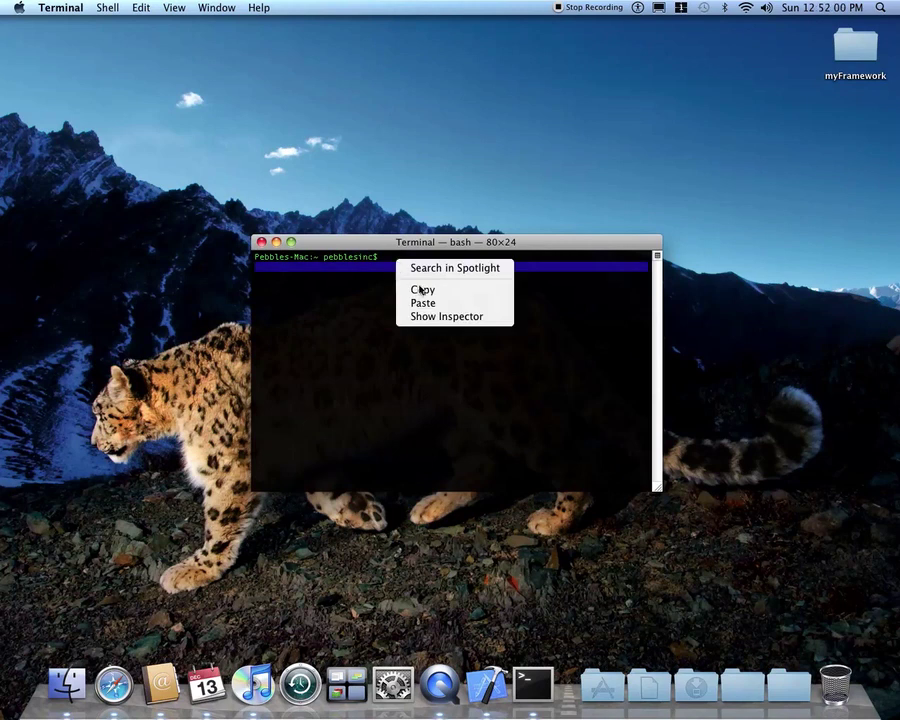
left_click(423, 303)
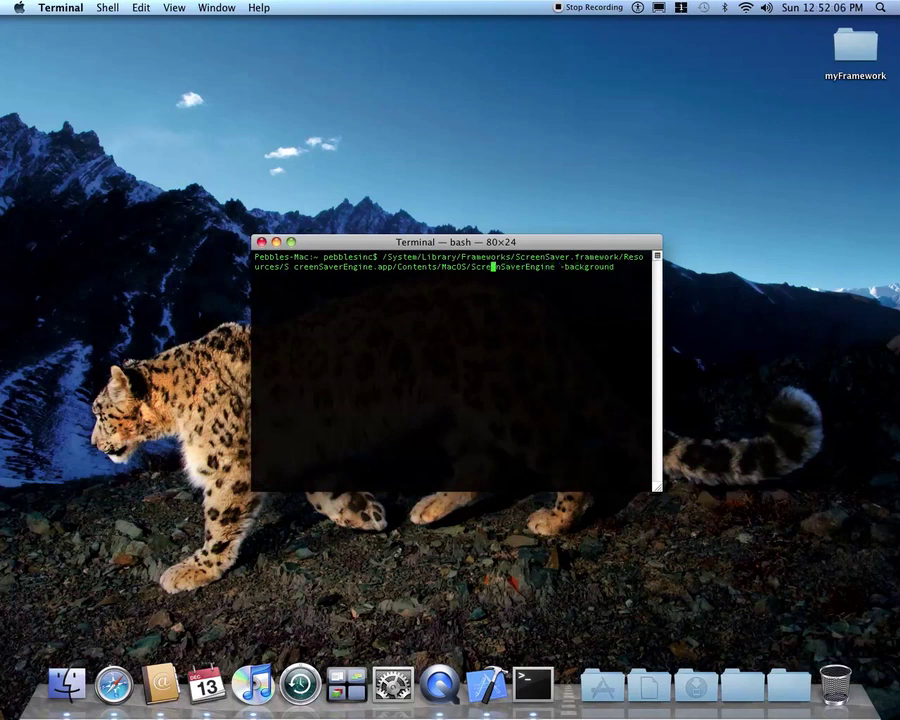
Remove the stray space inside "S creenSaverEngine.app", run the -background command, and minimize the Terminal window
left_click(409, 267)
left_click(306, 267)
key("BackSpace")
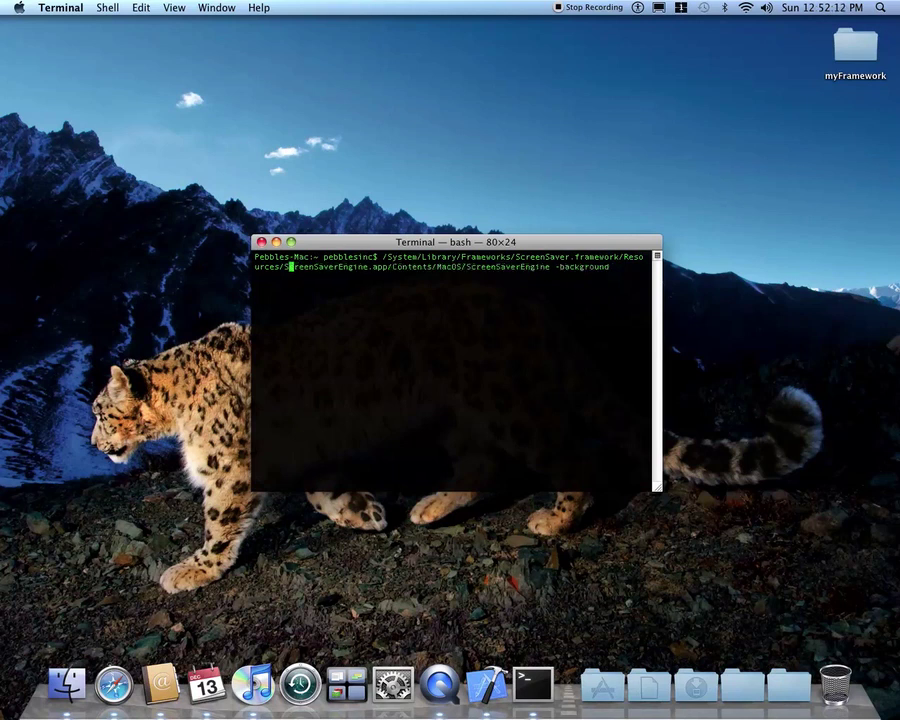
left_click(337, 267)
left_click(513, 267)
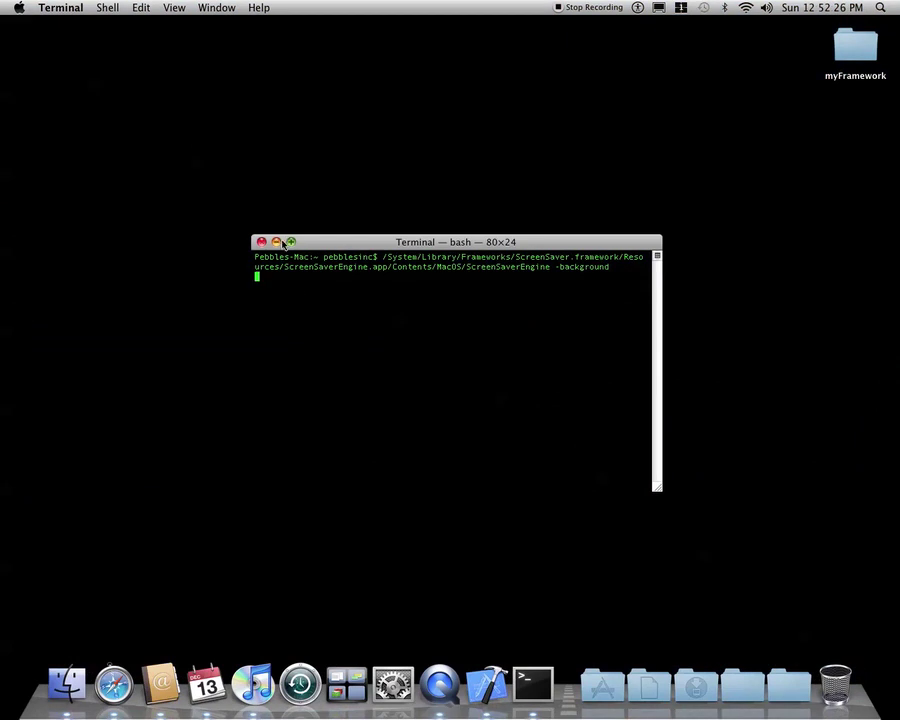
left_click(278, 244)
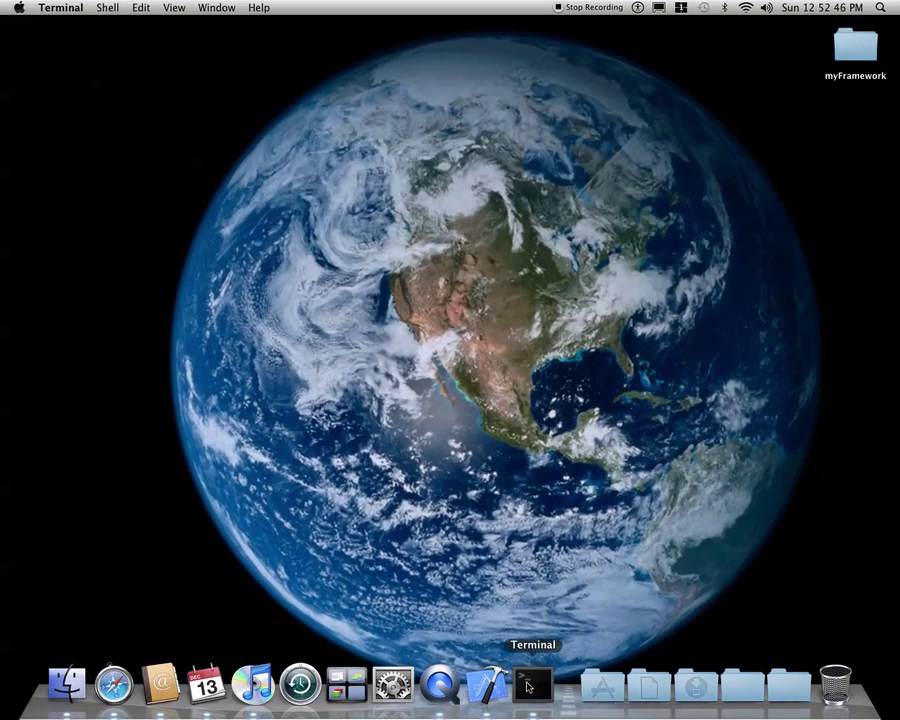
left_click(529, 686)
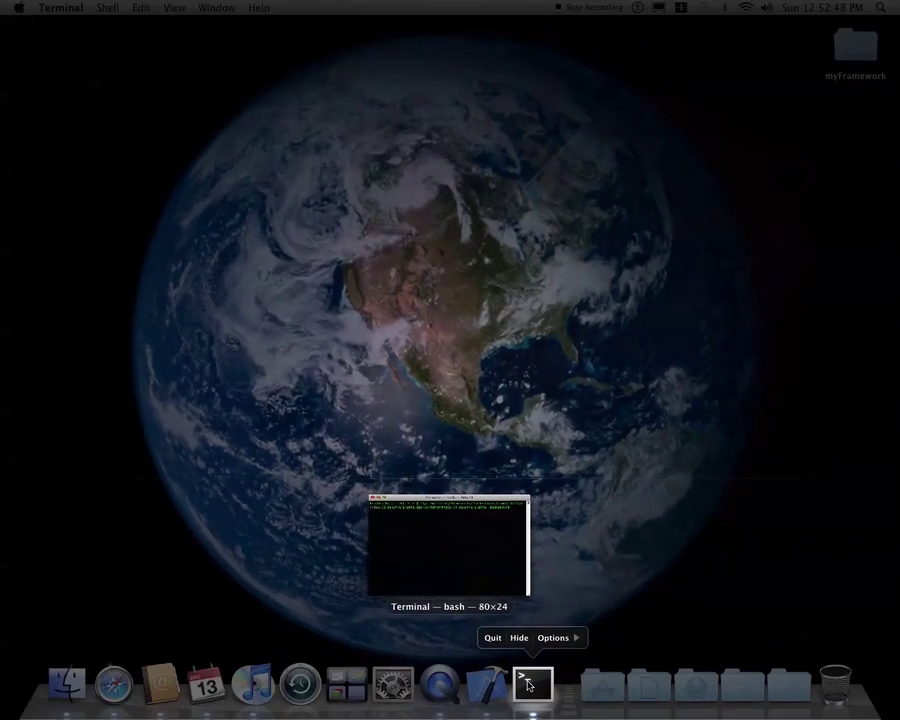
mouse_move(566, 640)
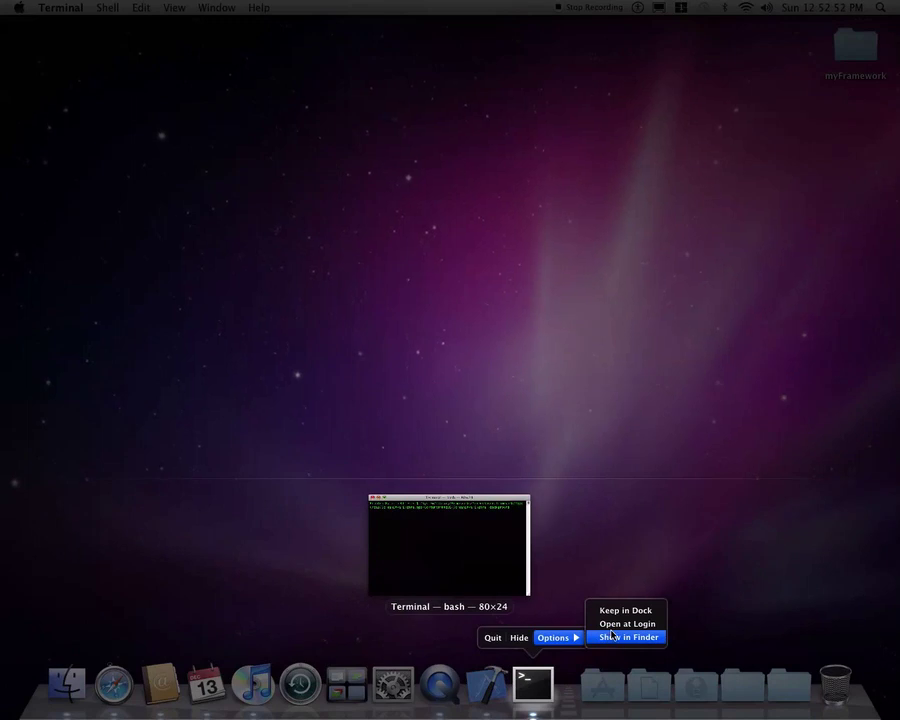
left_click(611, 617)
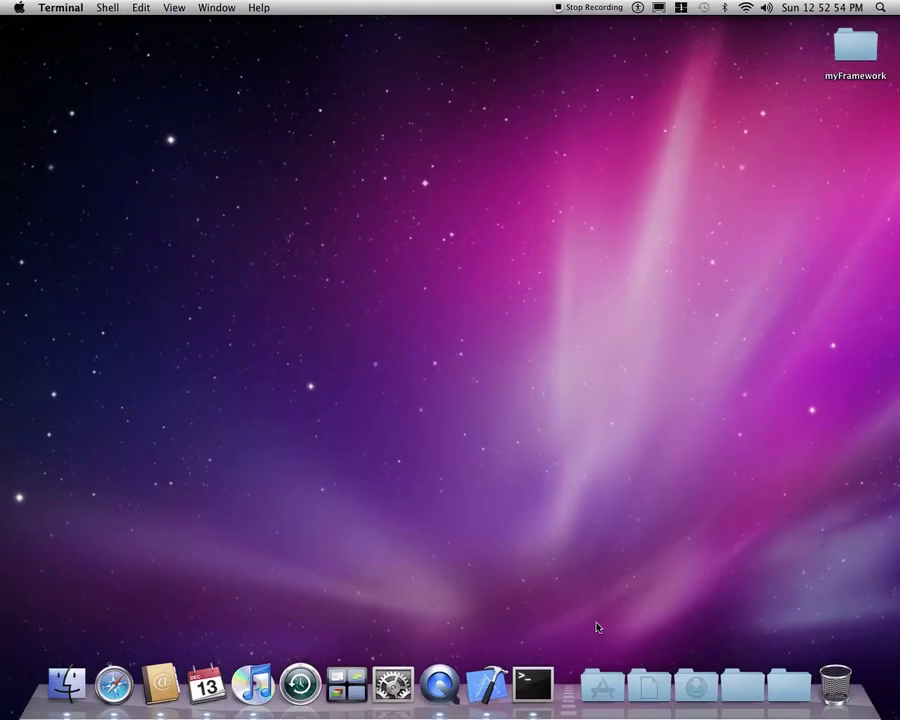
Open a new Terminal window with the Homebrew profile and minimize it
left_click(63, 7)
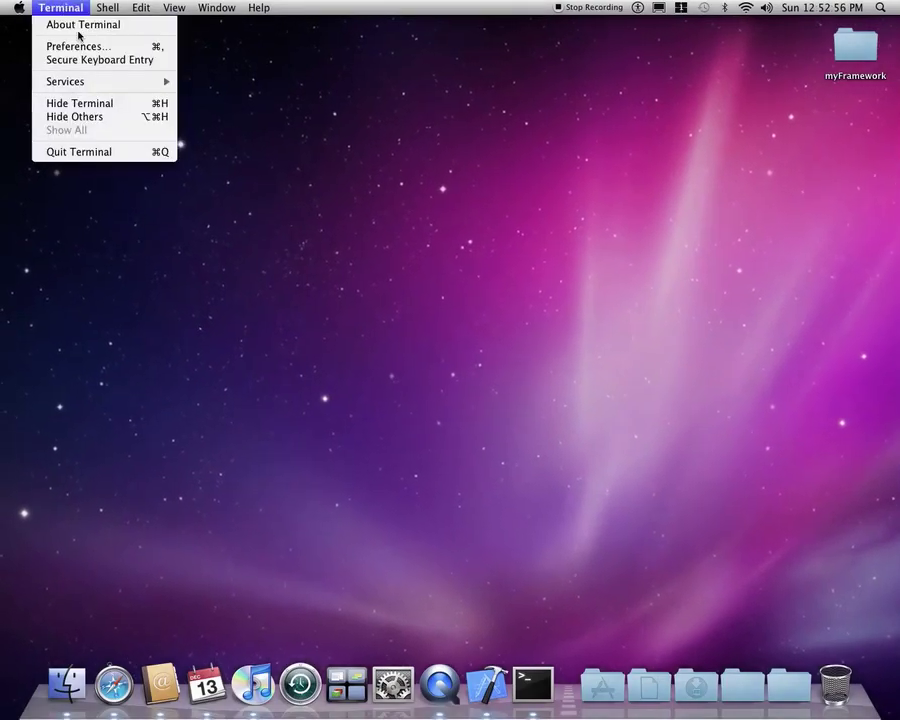
mouse_move(104, 7)
mouse_move(118, 24)
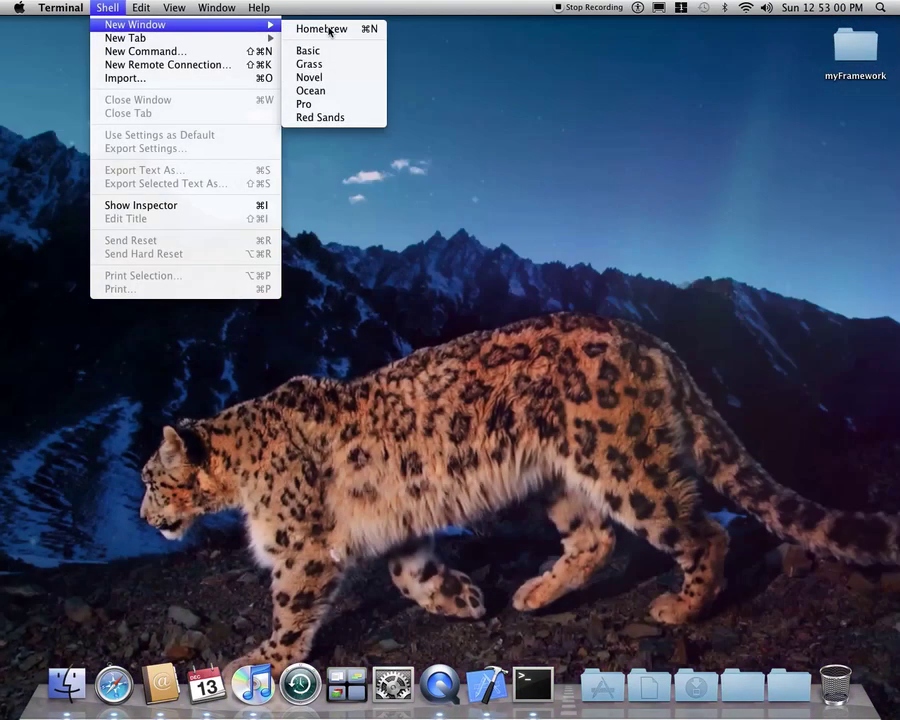
left_click(330, 29)
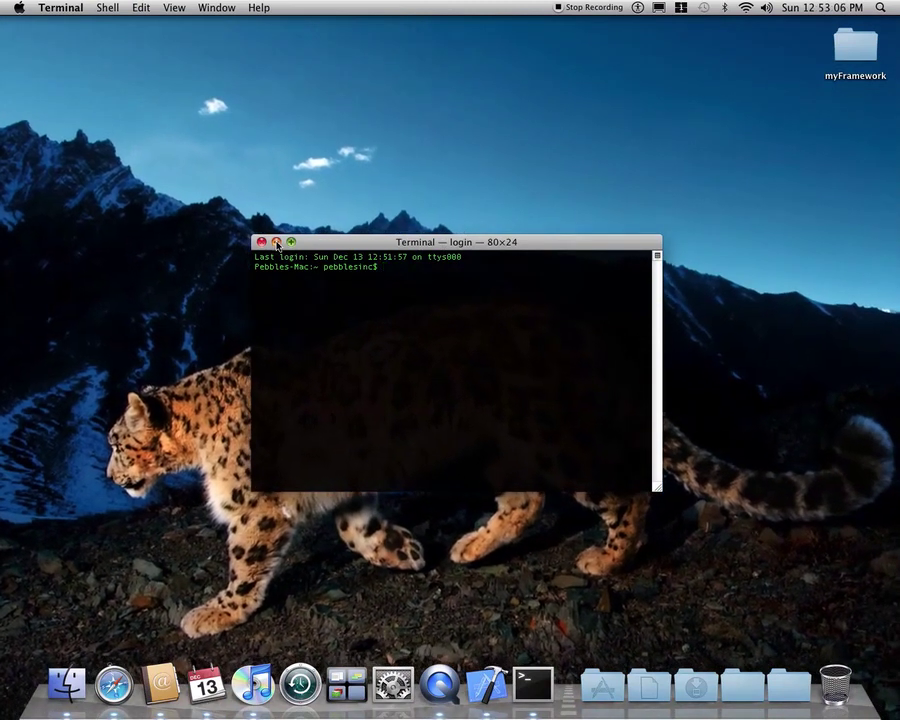
key("super+m")
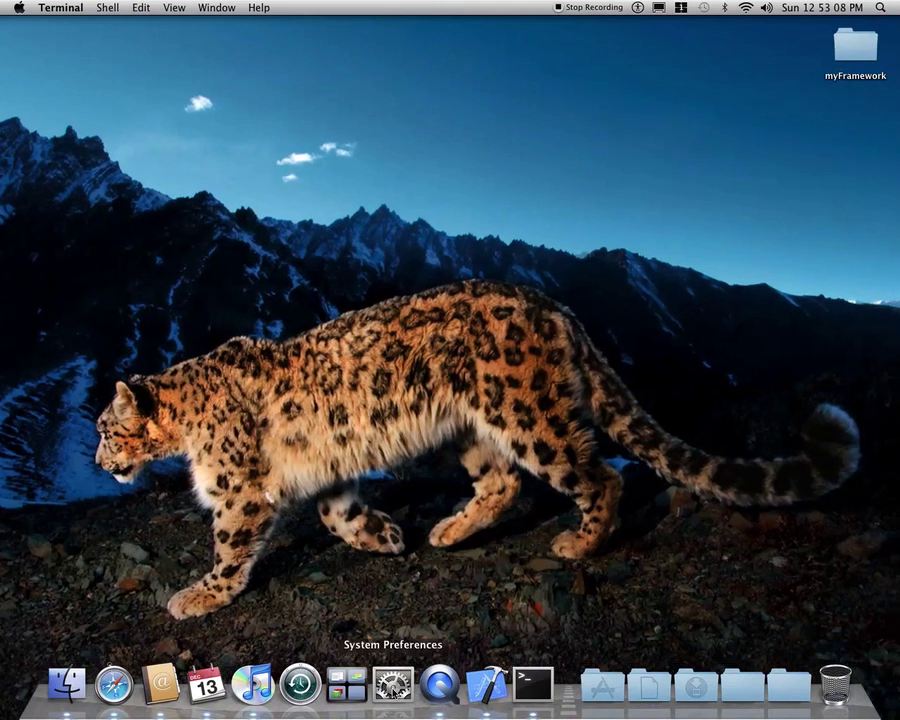
Switch to System Preferences, select the myFramework screen saver, and accept its slide display options
left_click(392, 685)
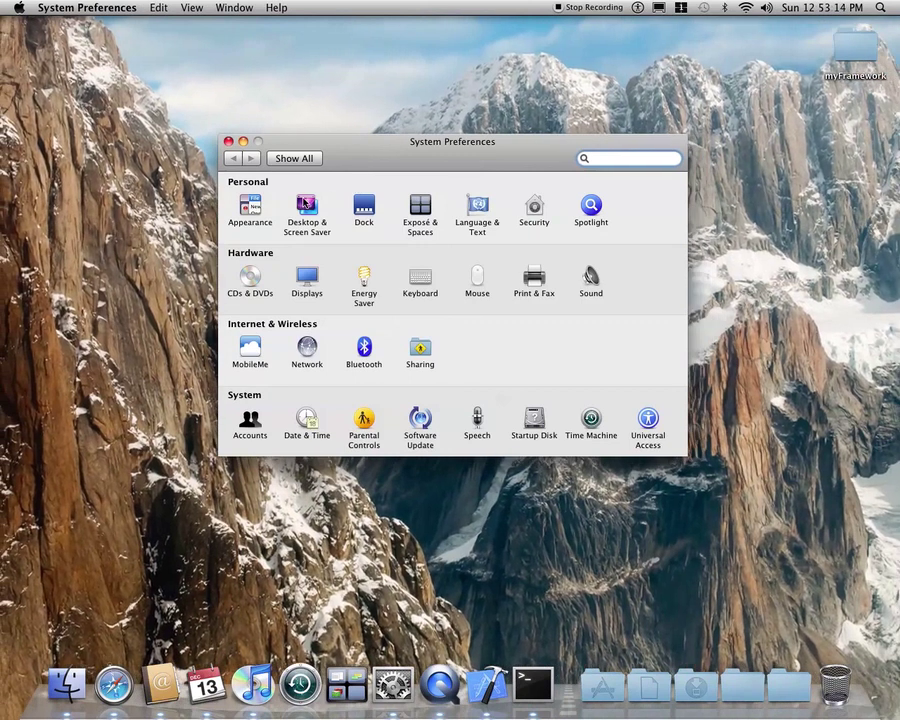
left_click(307, 204)
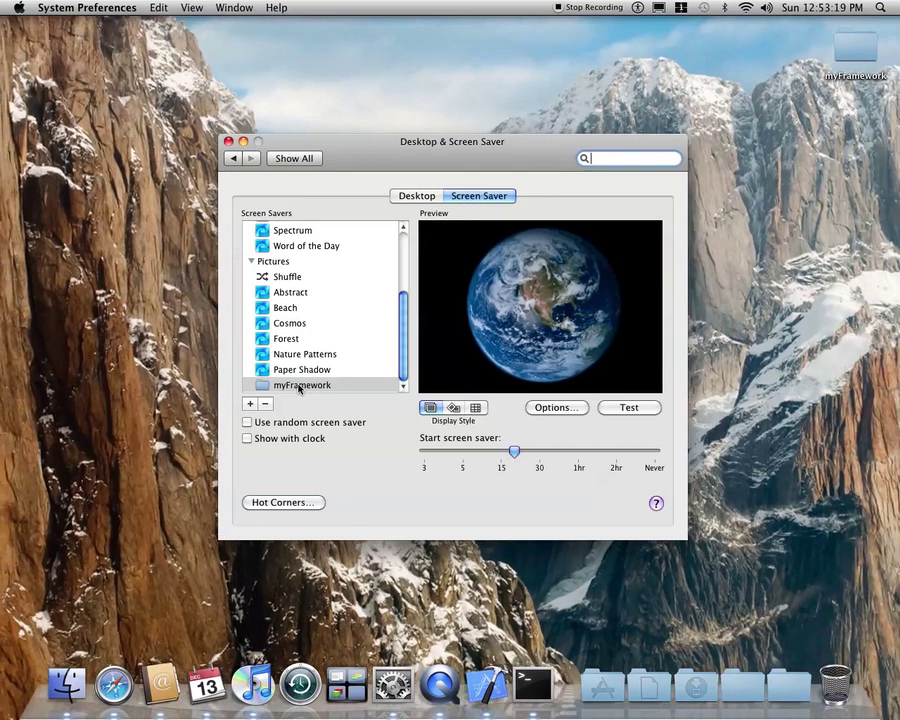
left_click(300, 386)
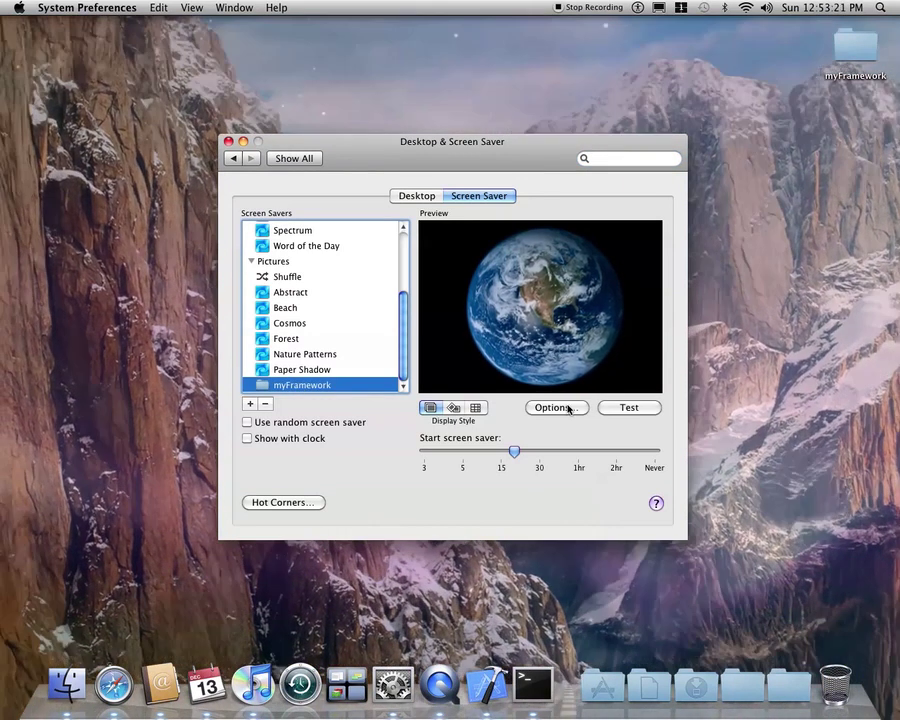
left_click(569, 408)
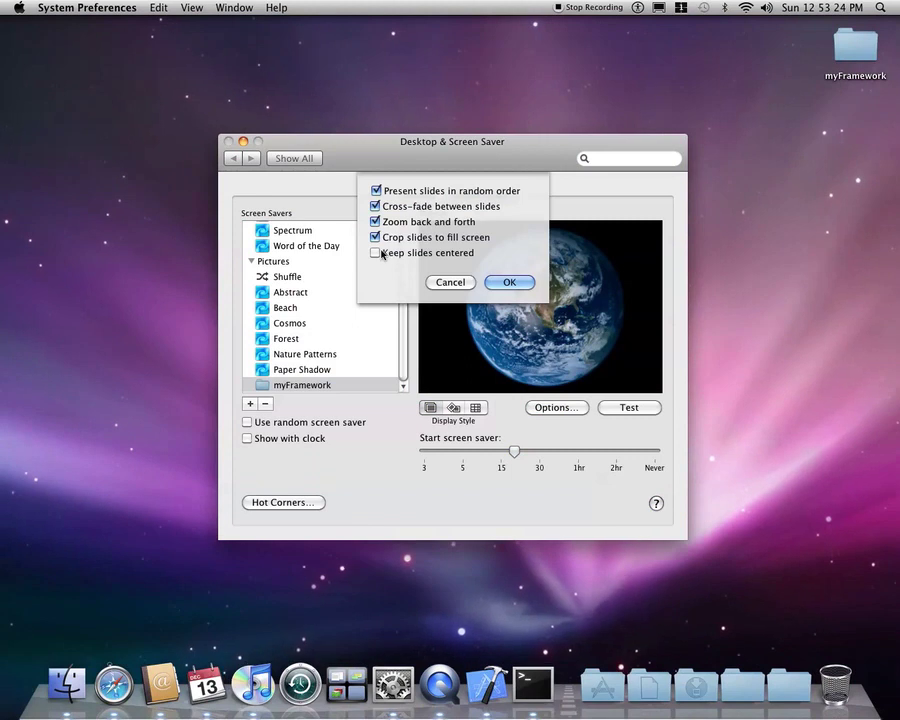
left_click(500, 282)
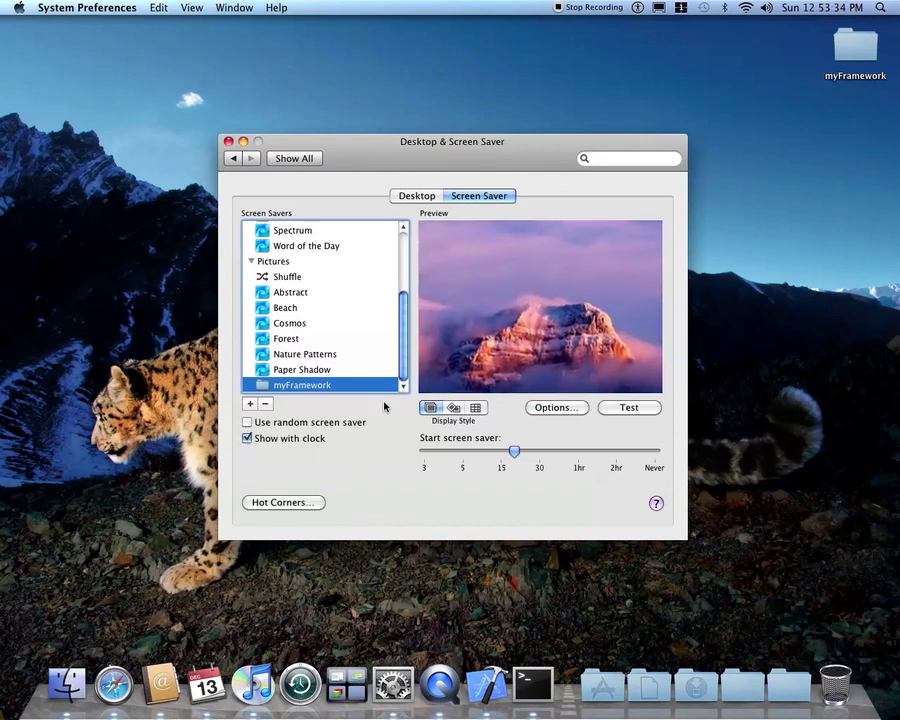
Enable Show with clock for the myFramework screen saver, switch random selection on and off again, and close System Preferences
left_click(247, 423)
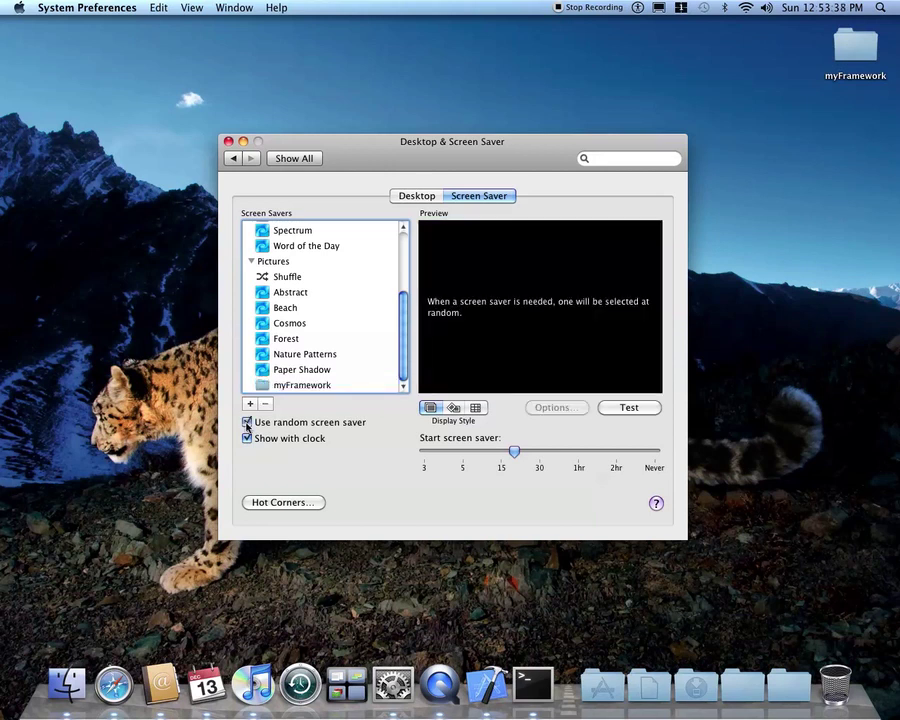
left_click(247, 423)
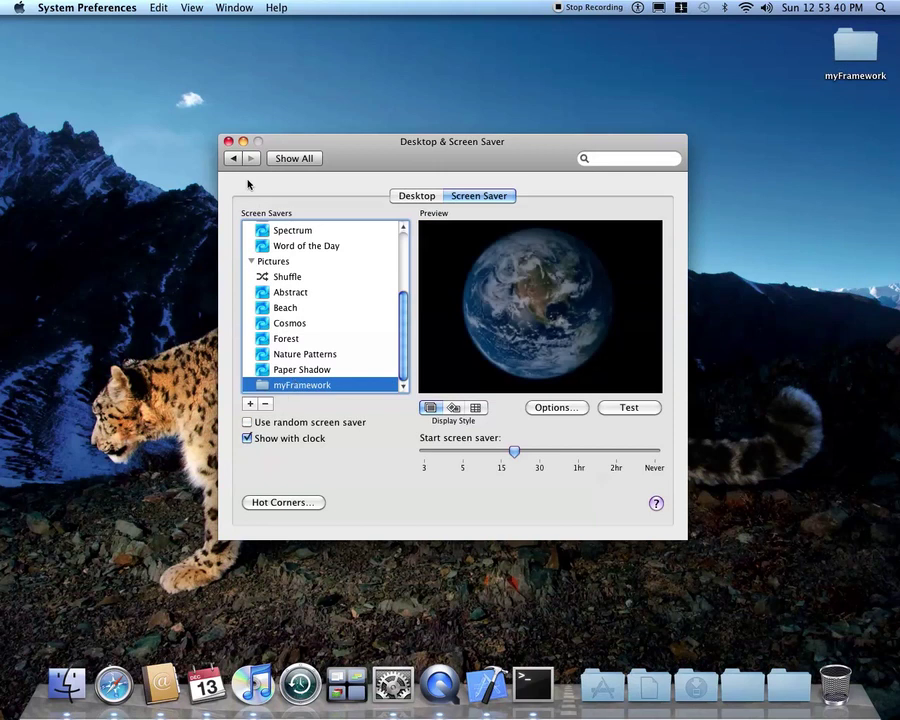
key("super+q")
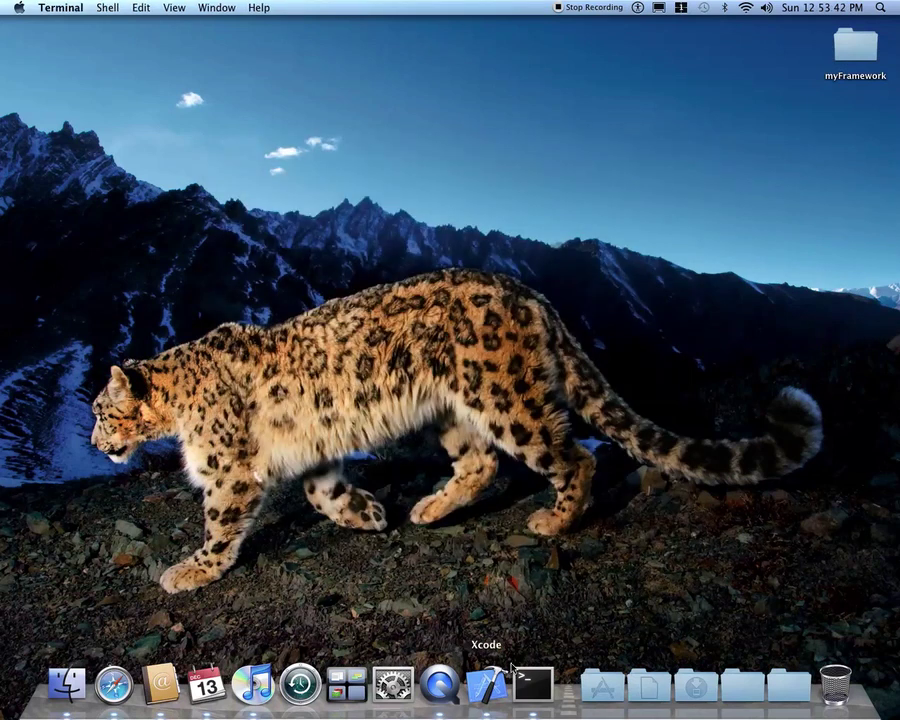
Restore the new Terminal window and try to run the pasted screen saver command without editing it
left_click(530, 680)
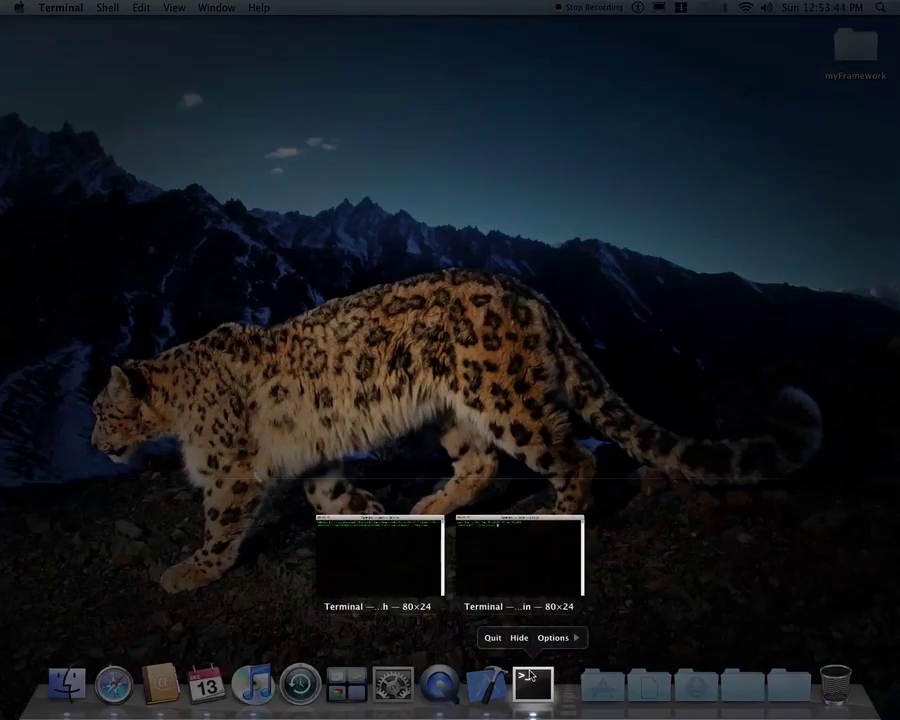
left_click(475, 563)
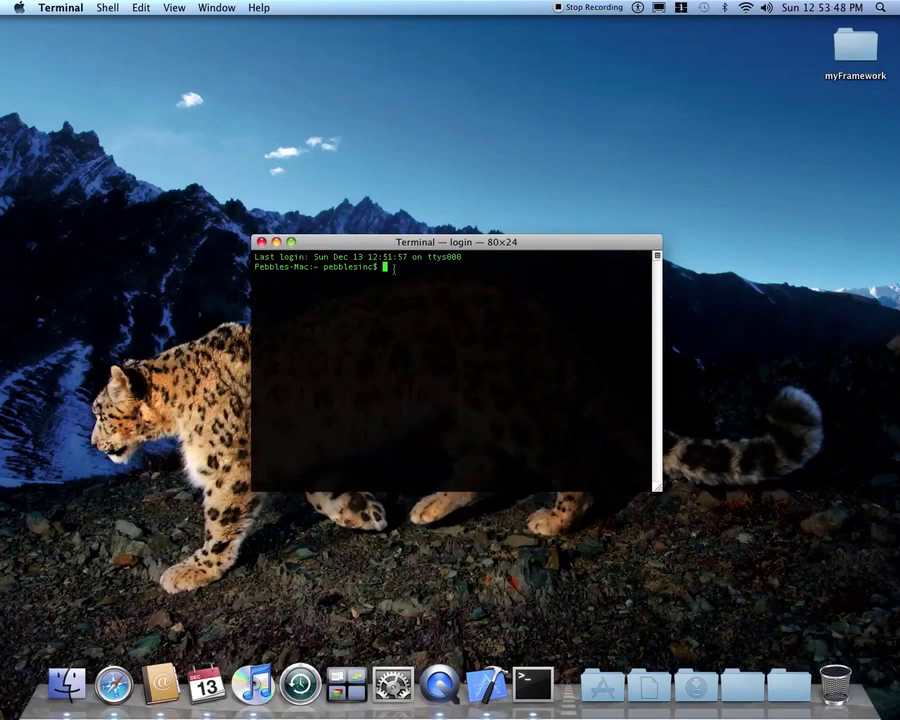
right_click(394, 268)
left_click(414, 308)
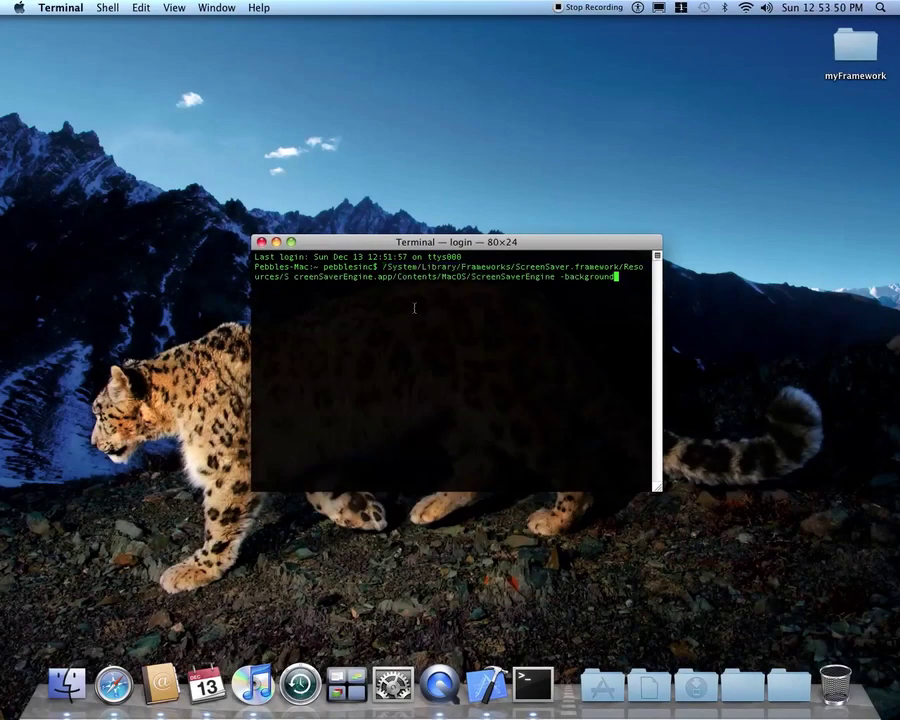
key("Return")
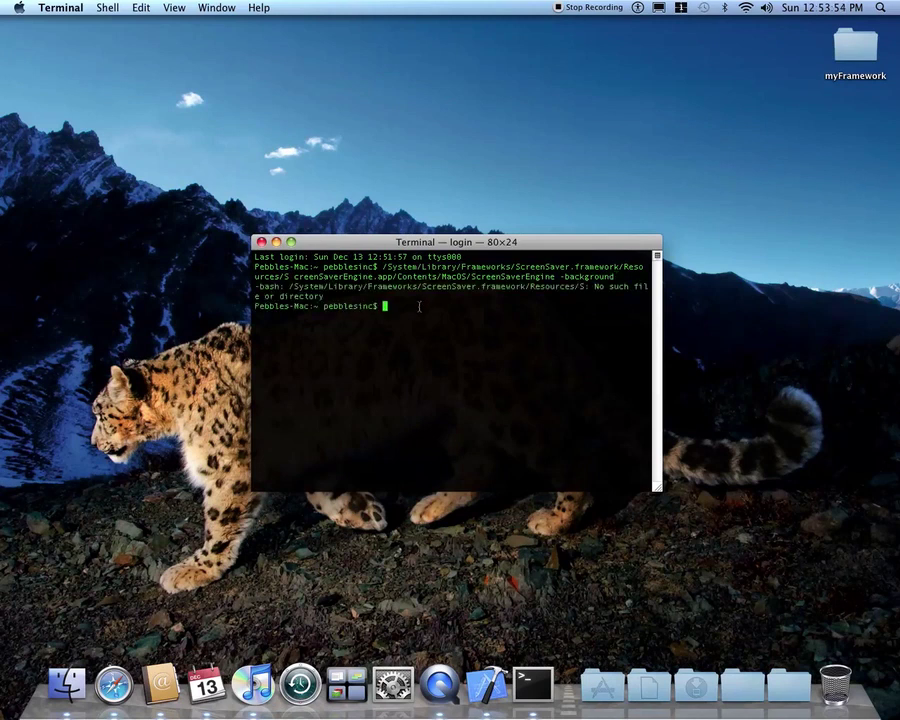
Paste the command again, remove the space inside "S creenSaverEngine.app", and run it to start the screen saver behind the desktop
right_click(410, 317)
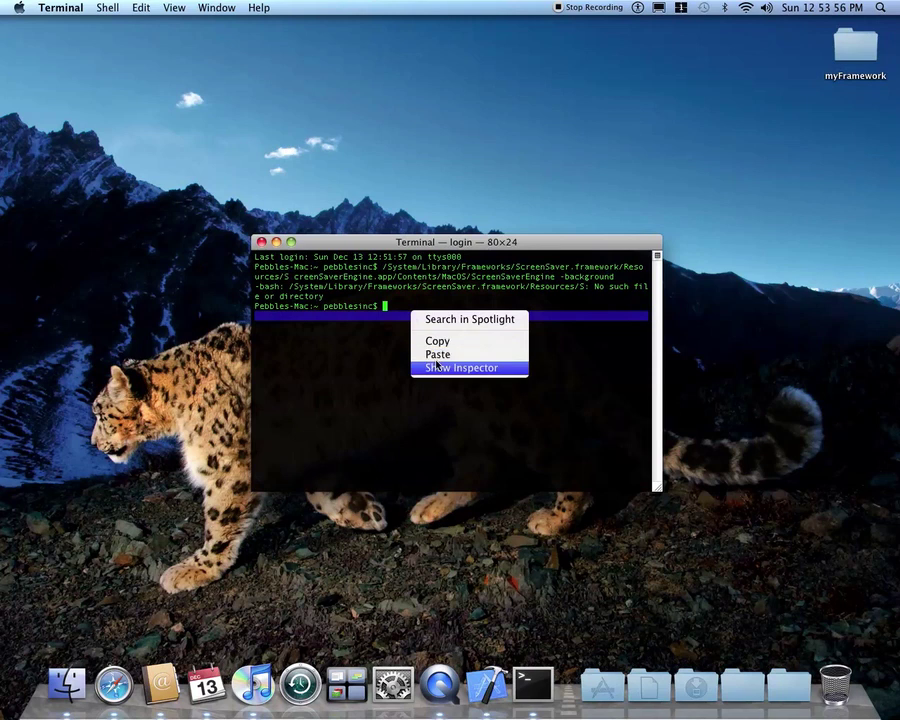
left_click(436, 354)
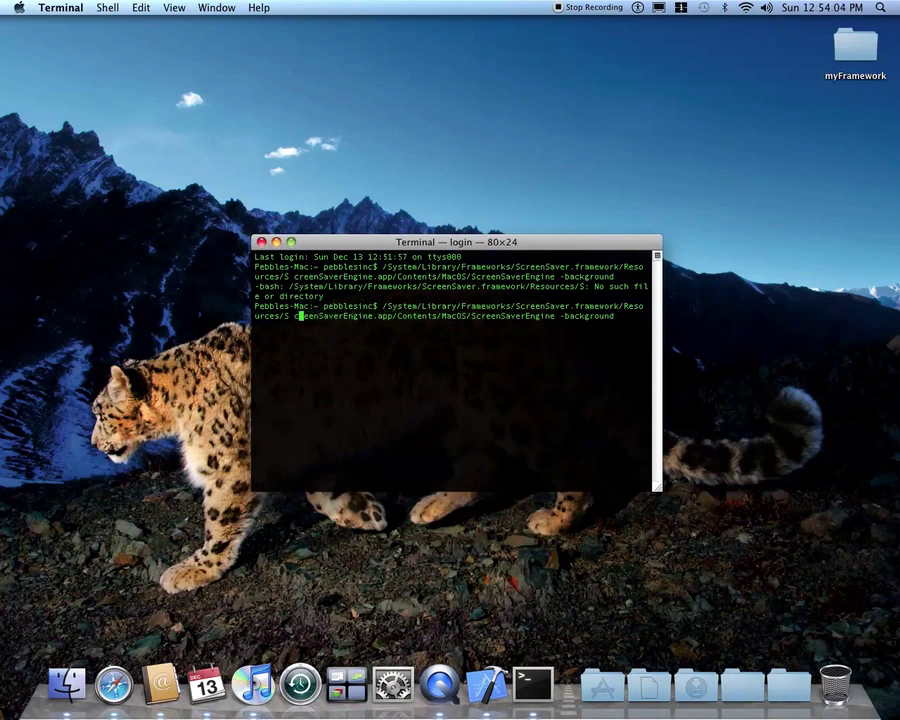
key("BackSpace")
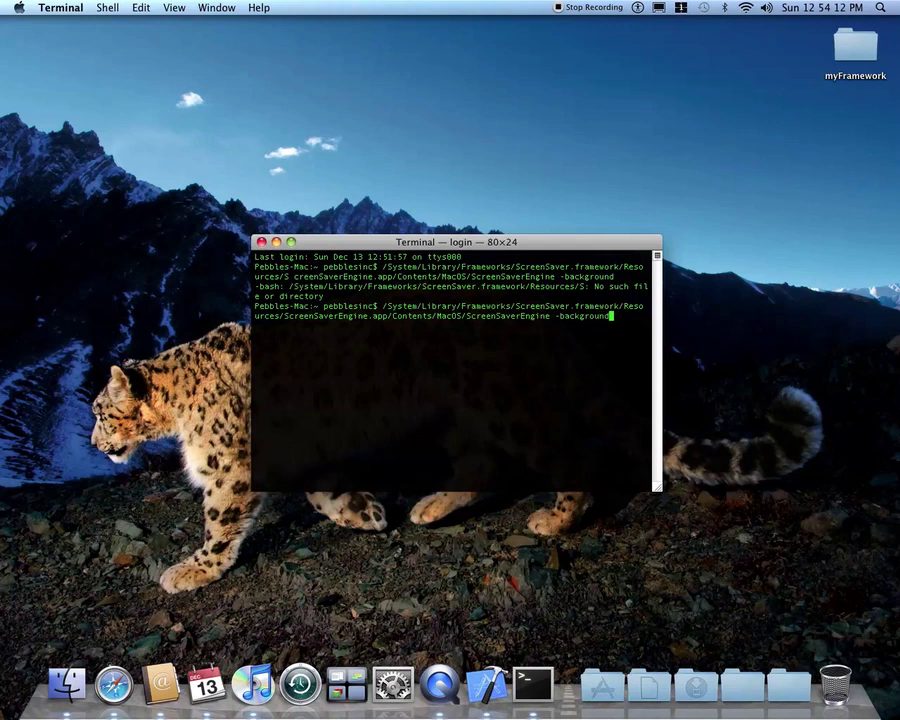
key("Return")
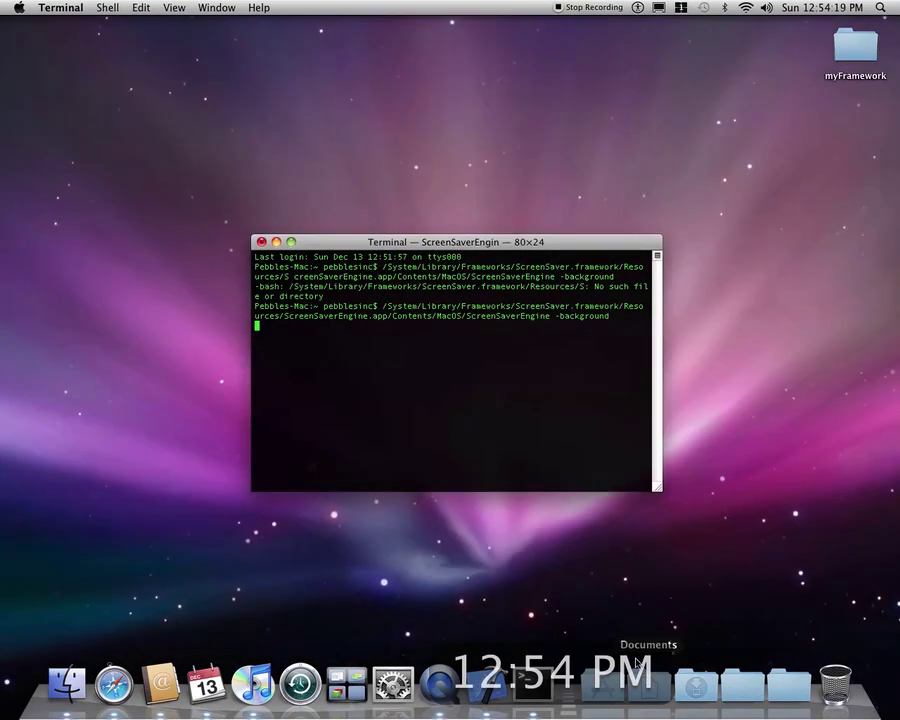
left_click(511, 581)
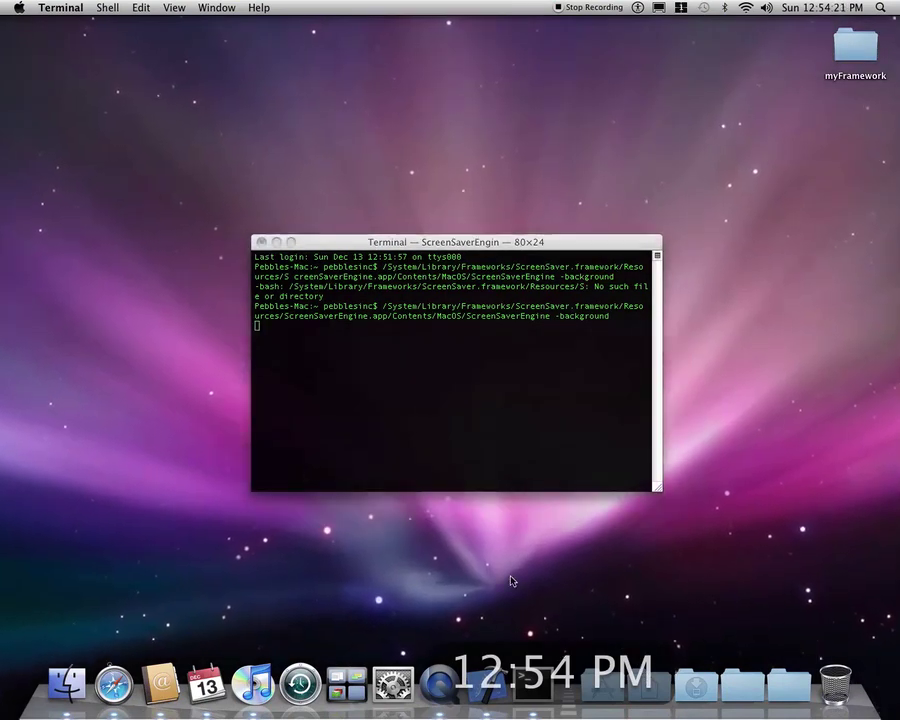
Close the Terminal window to terminate the running ScreenSaverEngine, restore the other minimized window, and quit Terminal
left_click(261, 243)
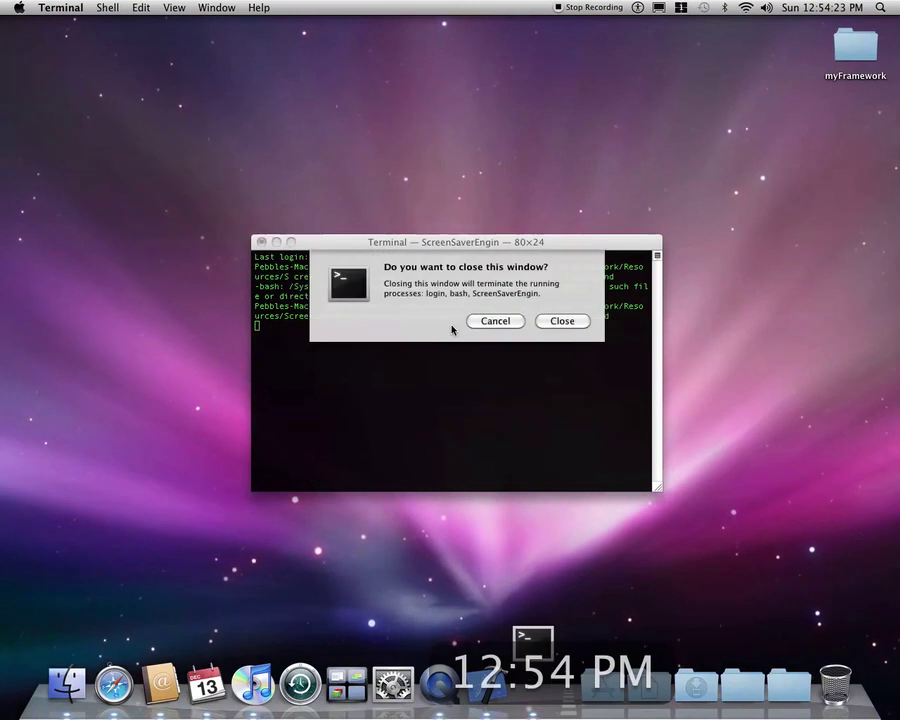
left_click(580, 324)
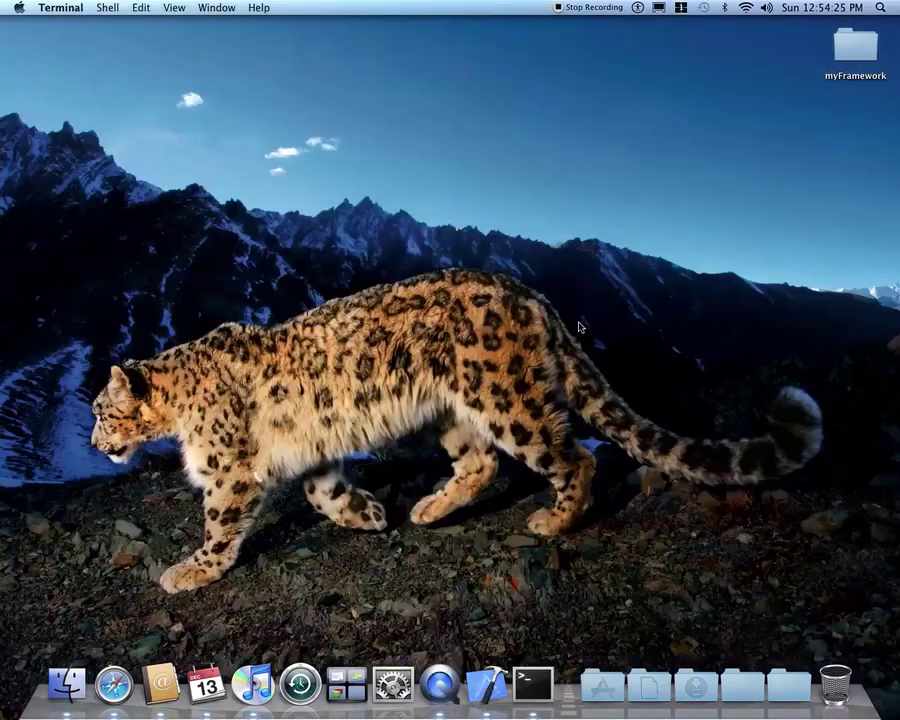
left_click(530, 686)
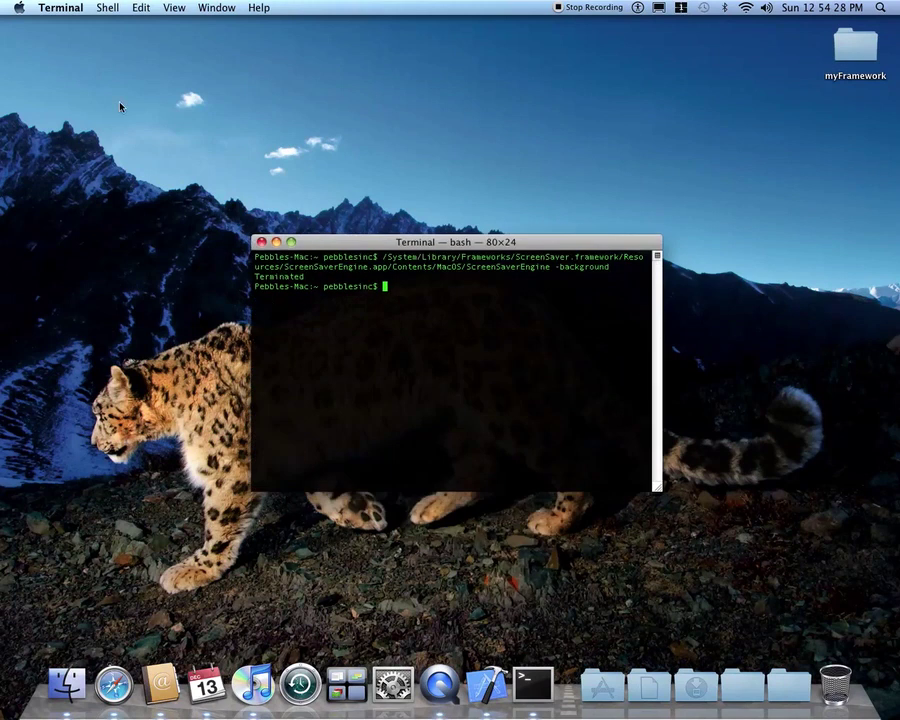
left_click(60, 7)
left_click(75, 149)
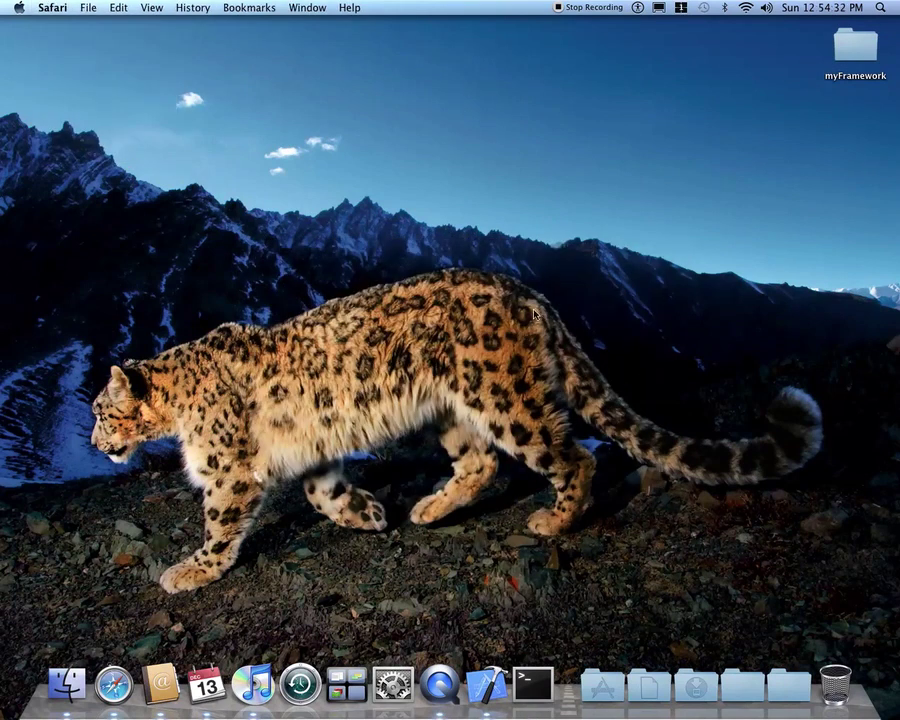
Turn off Show with clock in the Desktop & Screen Saver preferences and close the window
left_click(393, 685)
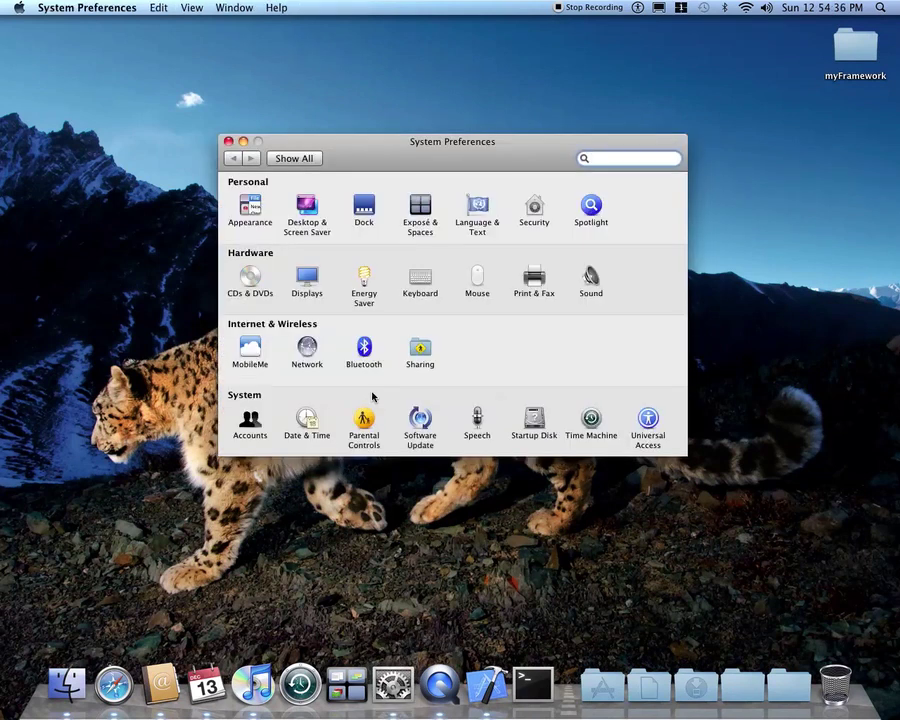
left_click(312, 210)
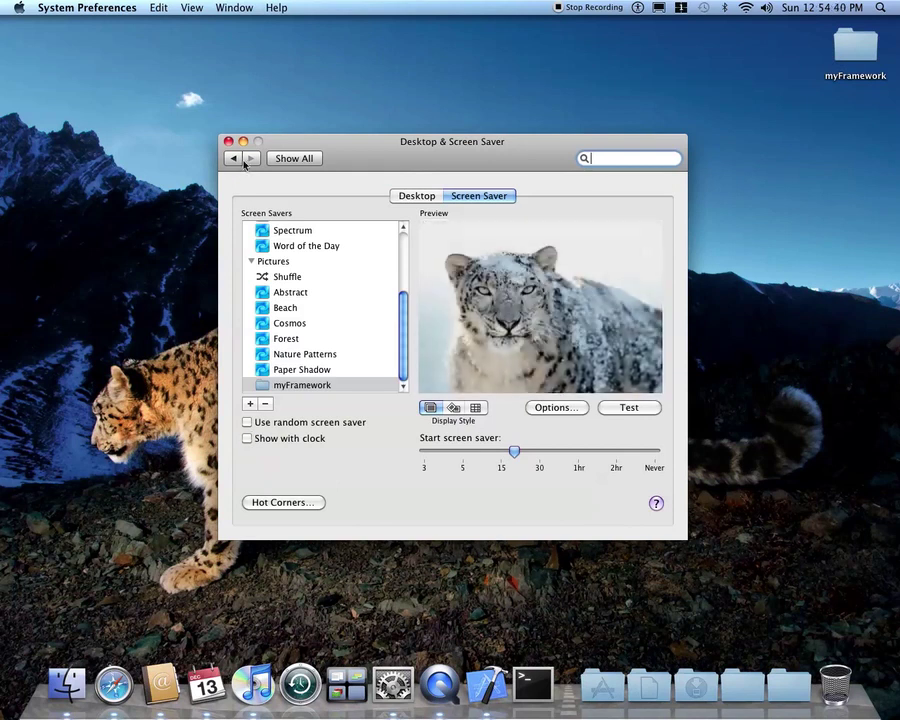
left_click(228, 142)
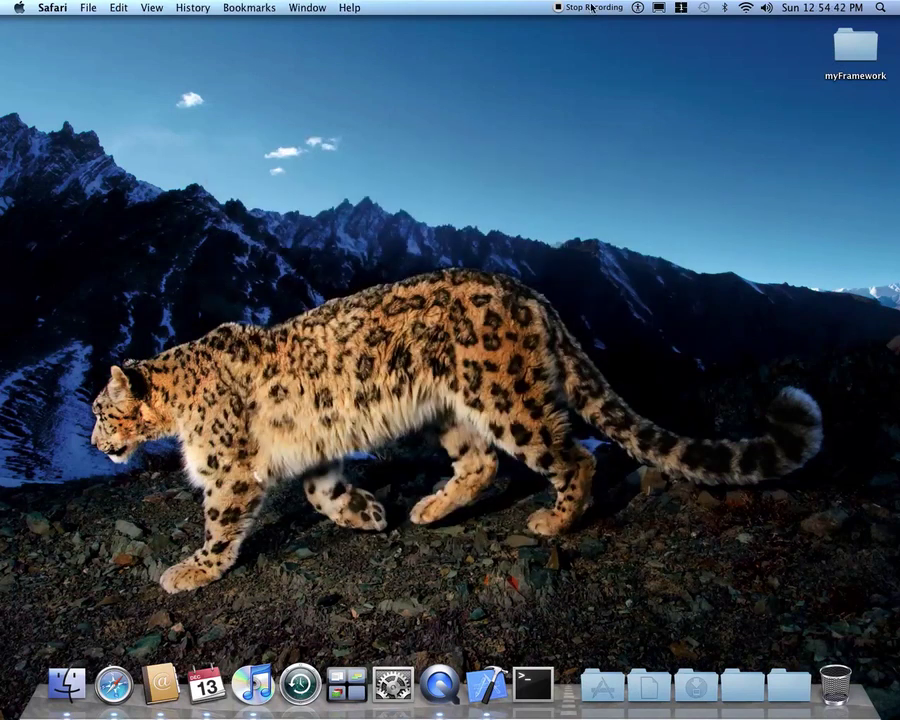